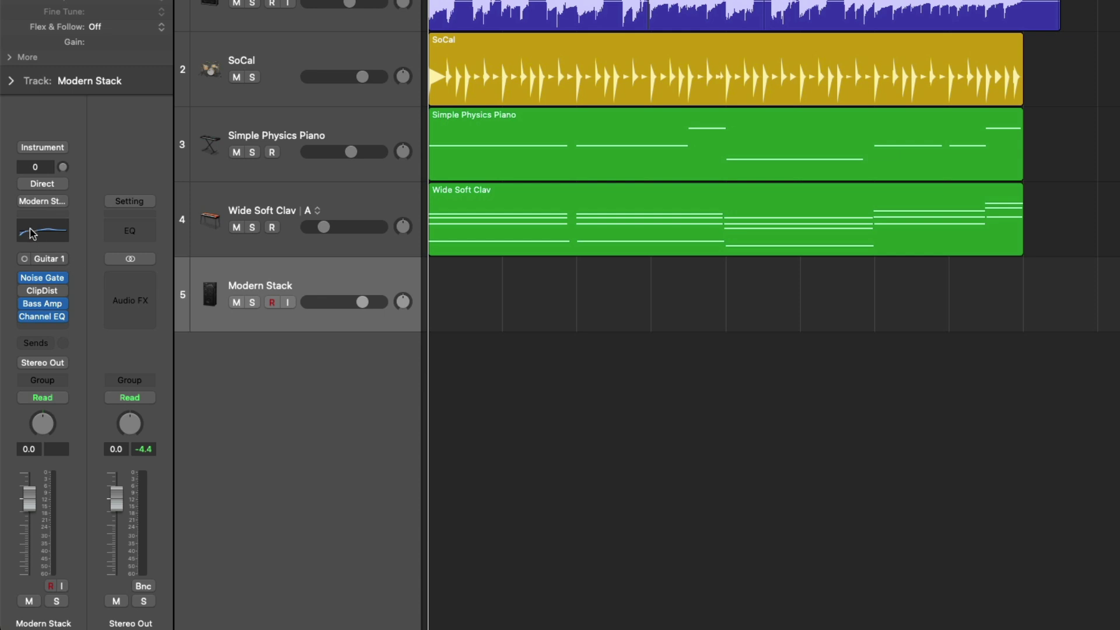
Step: Browse the Library's patch categories for the Modern Stack track, going up one level from the bass patches, and close the Library
{"action": "left_click", "coordinate": [13, 203]}
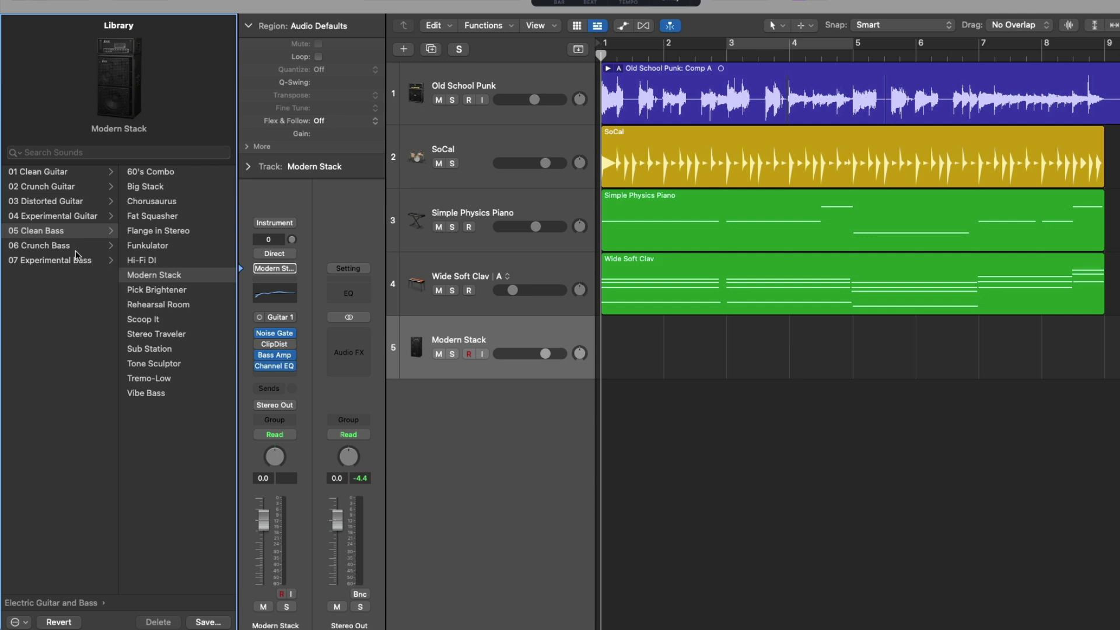
{"action": "scroll", "coordinate": [50, 296], "scroll_direction": "left", "scroll_amount": 5}
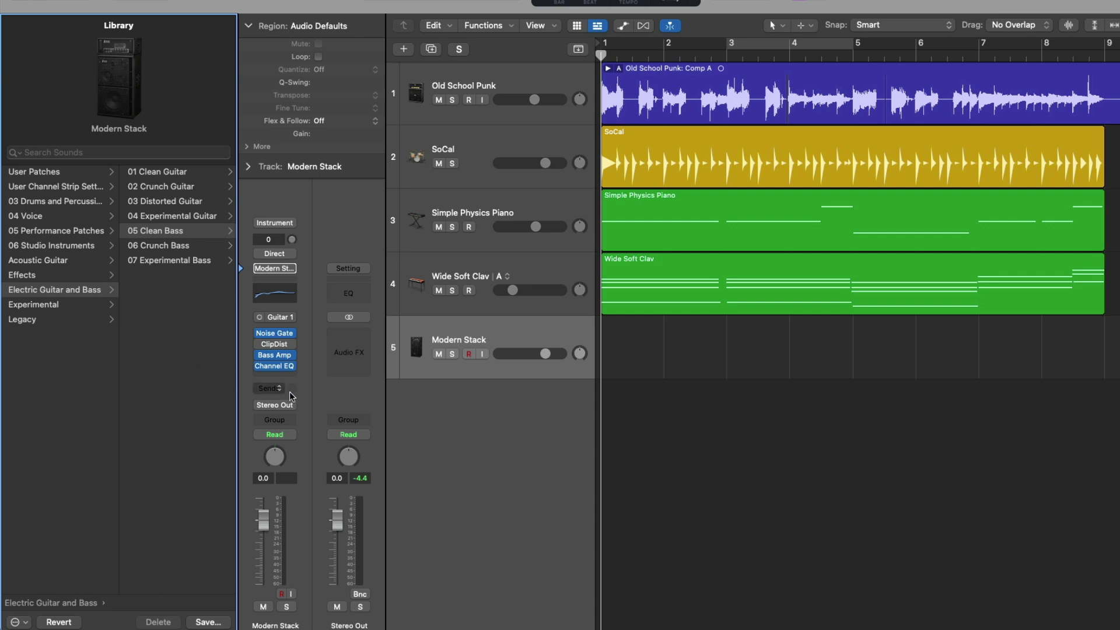
{"action": "key", "text": "y"}
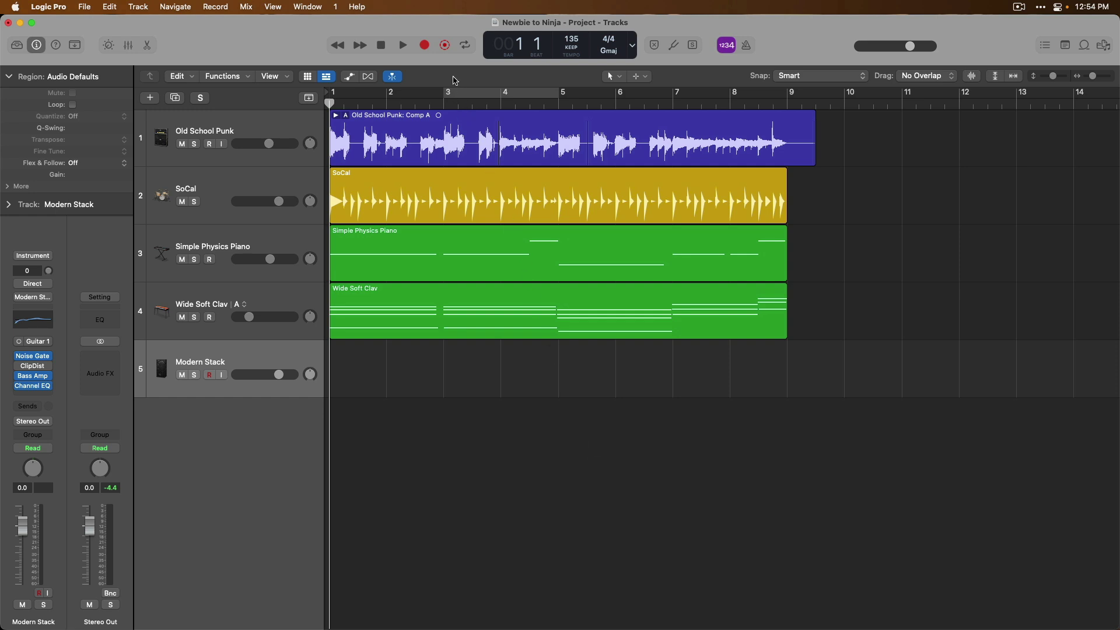
Step: Record a bass part on the Modern Stack track from bar 1 up to bar 10
{"action": "left_click", "coordinate": [424, 46]}
{"action": "key", "text": "r"}
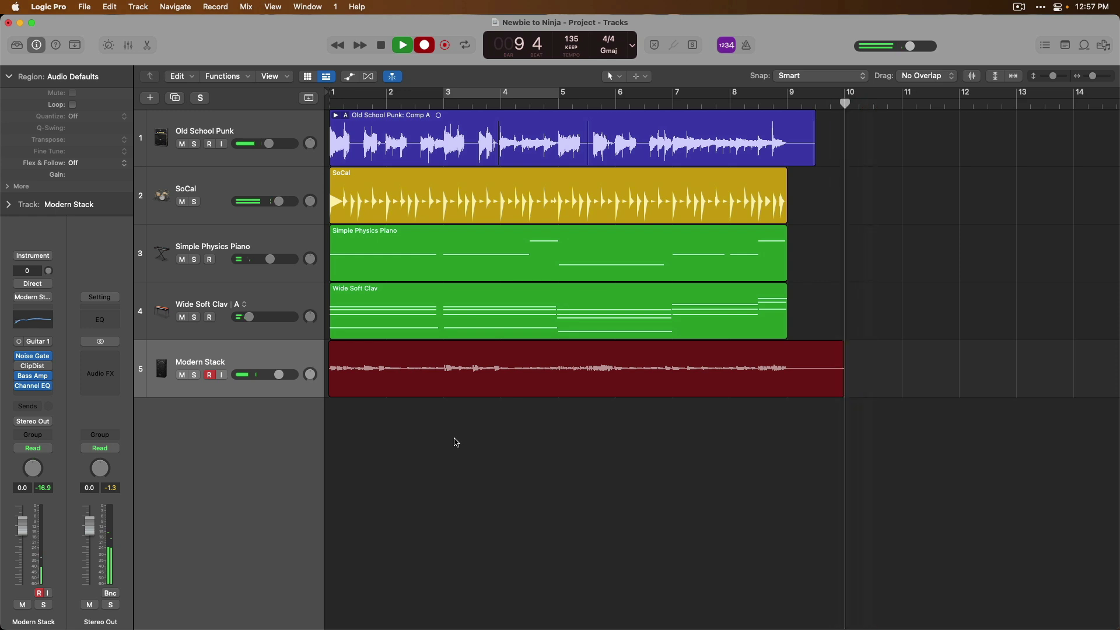
{"action": "key", "text": "space"}
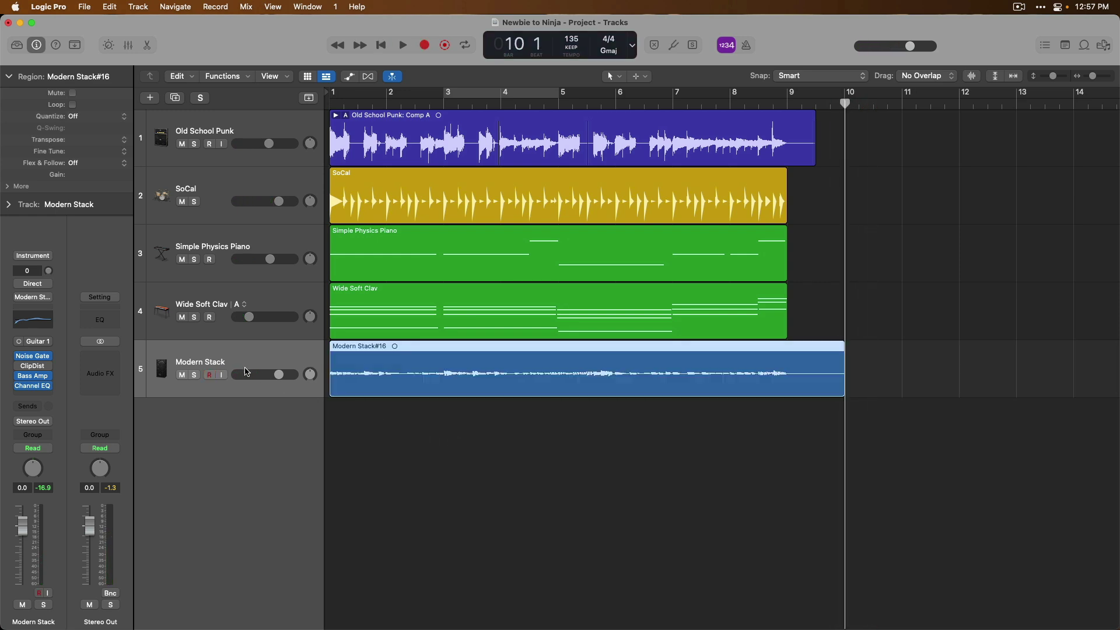
Step: Mute the Wide Soft Clav and Simple Physics Piano tracks
{"action": "left_click", "coordinate": [182, 317]}
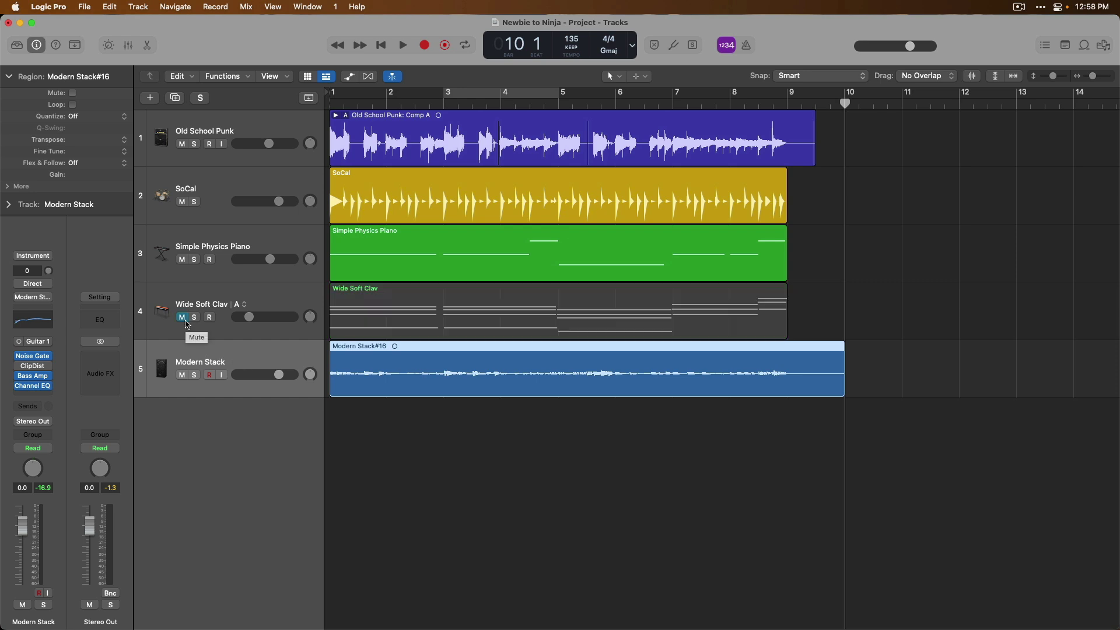
{"action": "left_click", "coordinate": [182, 261]}
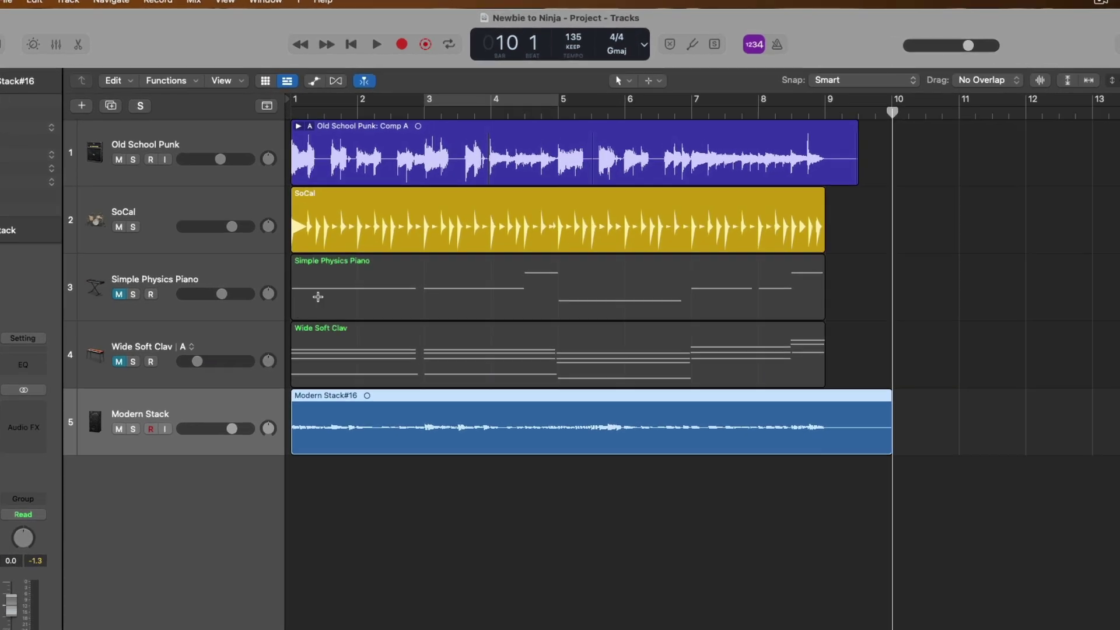
Step: Turn on cycle mode, shorten the cycle range to two bars and move it to span bar 1 to bar 3
{"action": "left_click", "coordinate": [470, 109]}
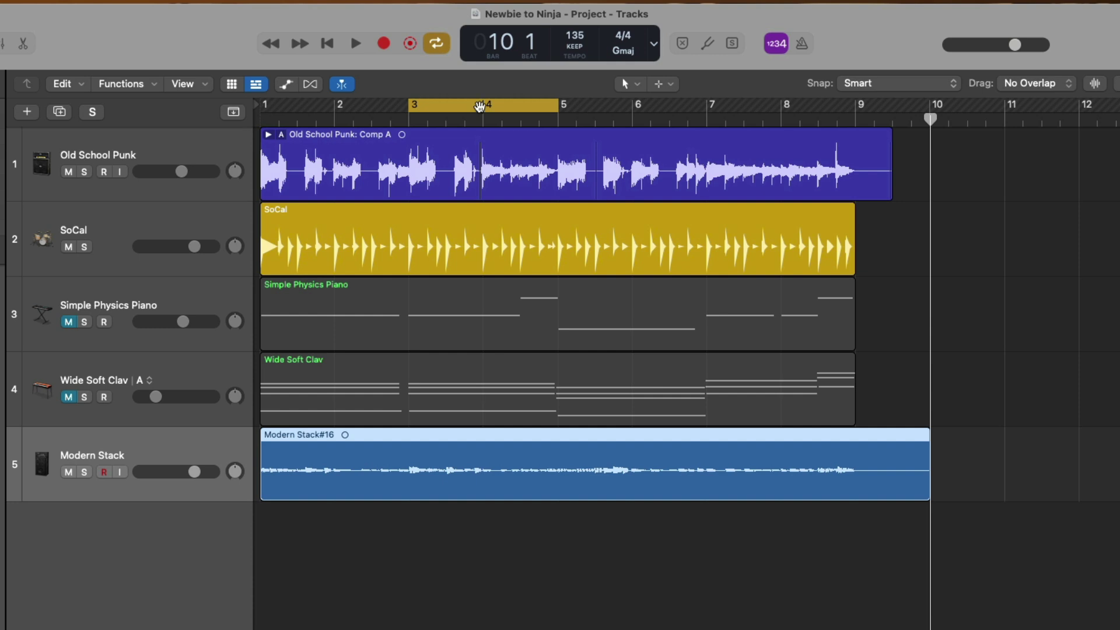
{"action": "left_click", "coordinate": [480, 108]}
{"action": "left_click", "coordinate": [480, 108]}
{"action": "left_click_drag", "start_coordinate": [412, 104], "coordinate": [339, 104]}
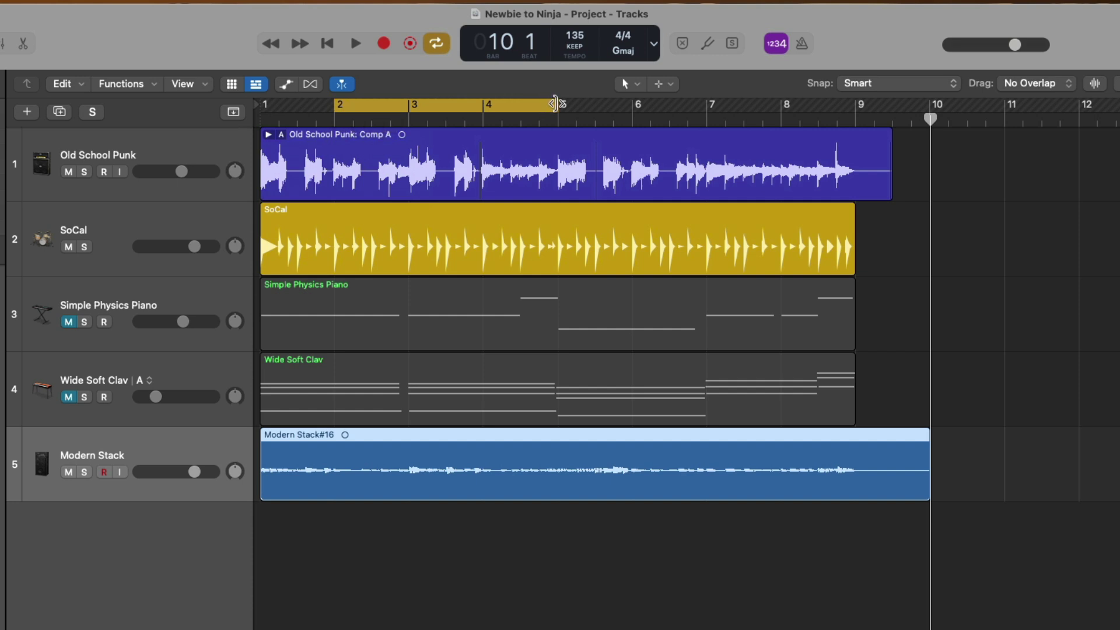
{"action": "left_click_drag", "start_coordinate": [558, 104], "coordinate": [483, 104]}
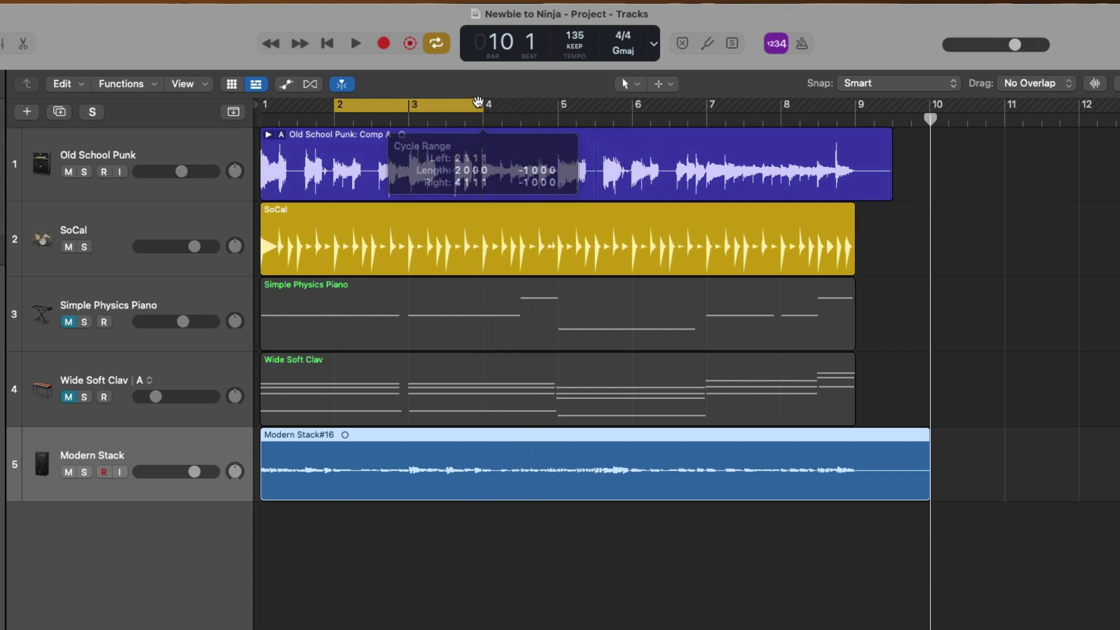
{"action": "left_click", "coordinate": [438, 45]}
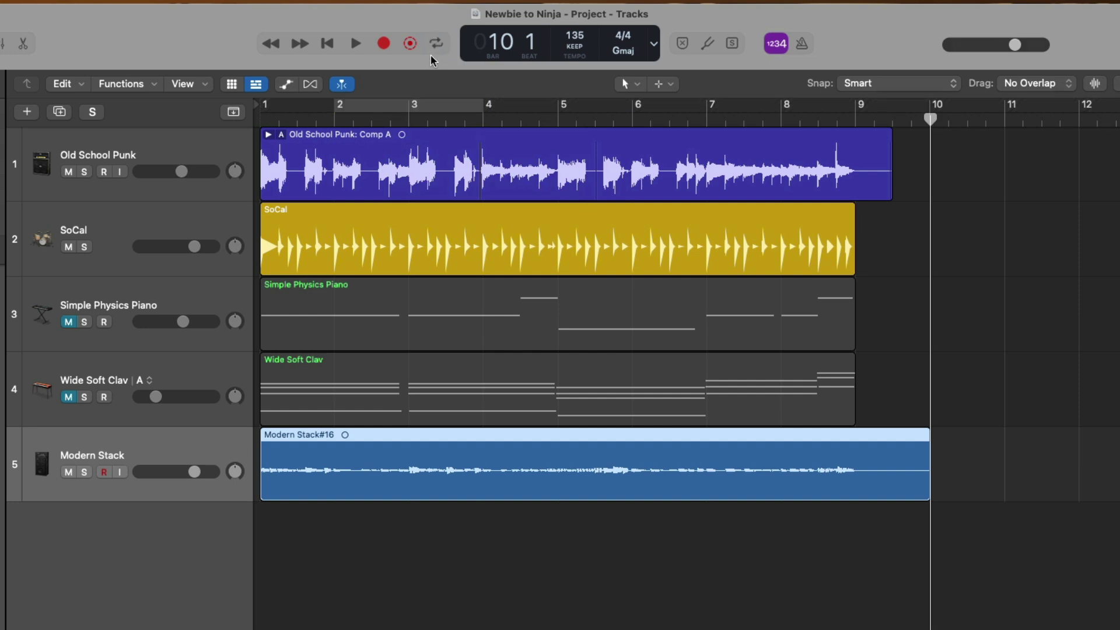
{"action": "left_click", "coordinate": [436, 47]}
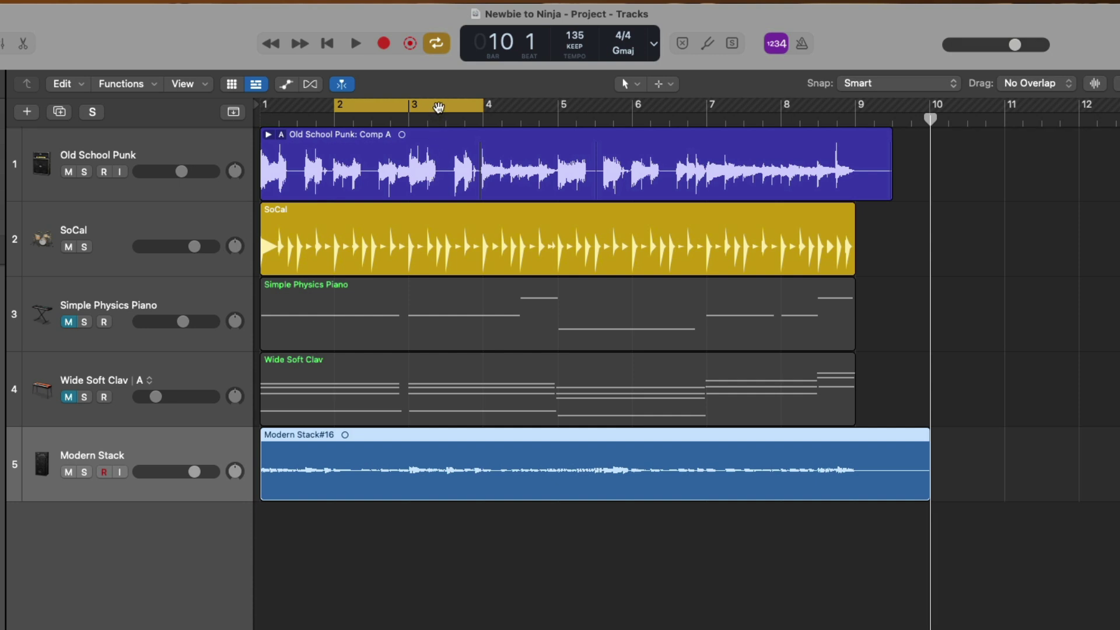
{"action": "left_click_drag", "start_coordinate": [440, 108], "coordinate": [364, 107]}
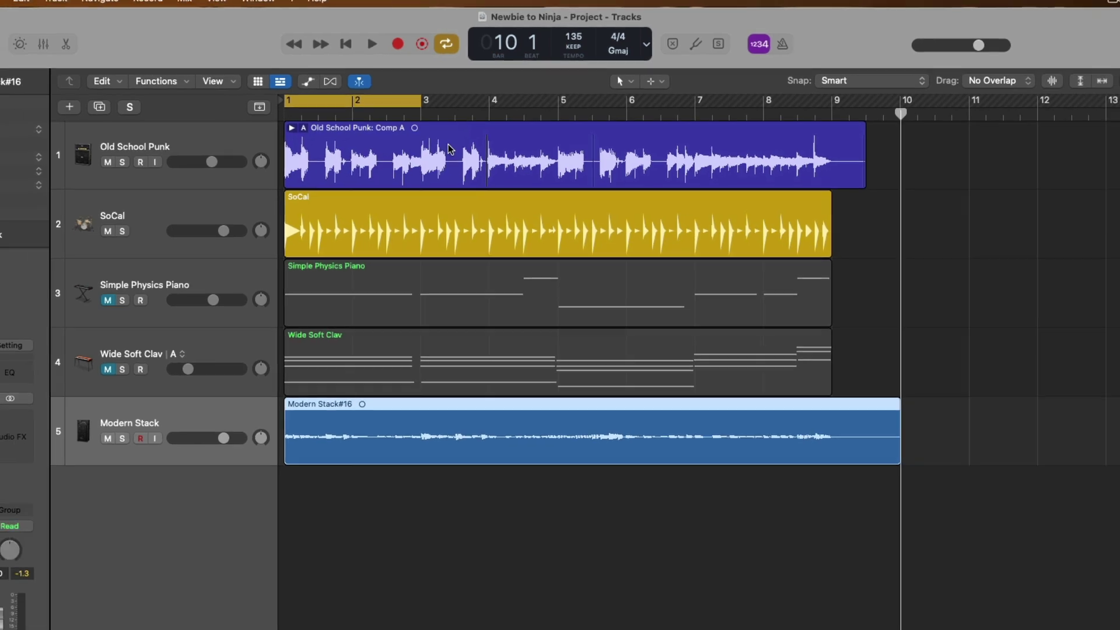
Step: Play back the cycled section from bar 1 to bar 3, and stop playback
{"action": "key", "text": "space"}
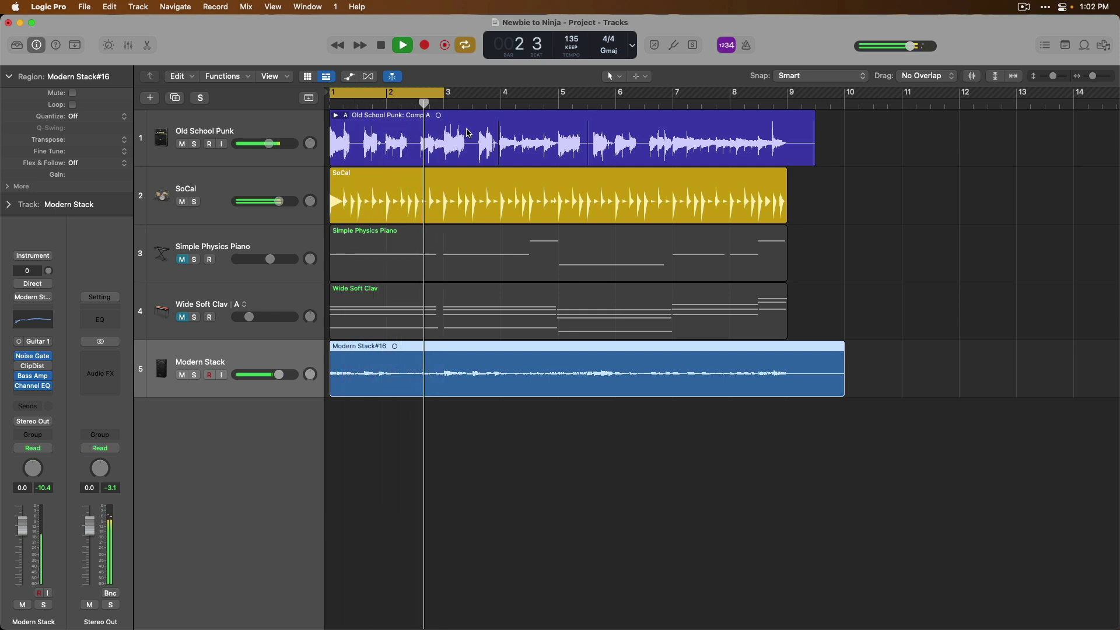
{"action": "key", "text": "space"}
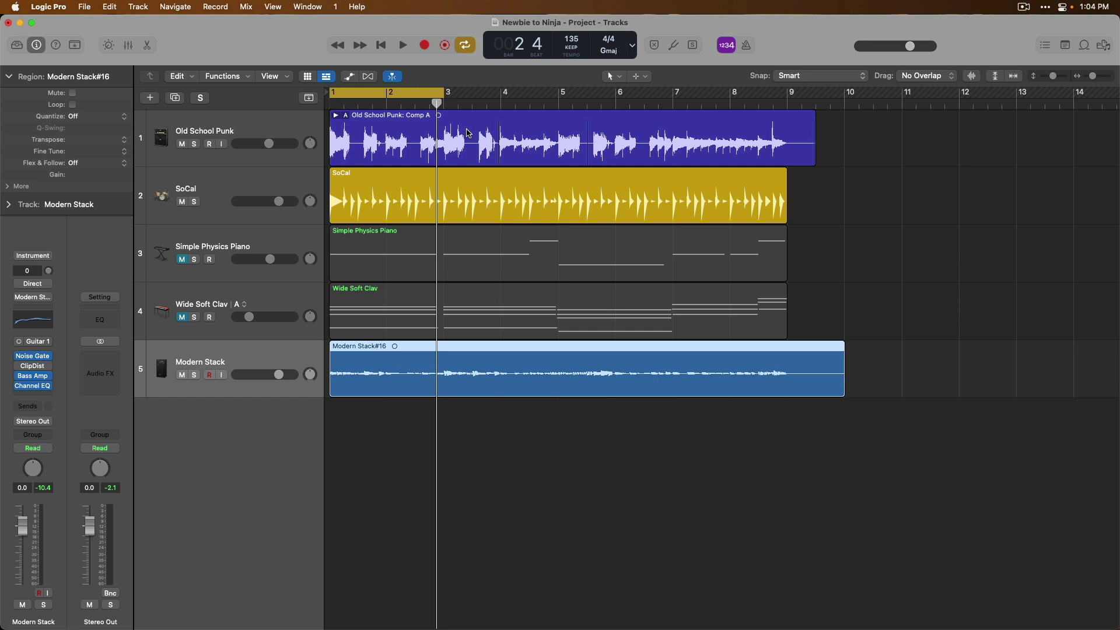
Step: Record three more looped takes on the Modern Stack track within the cycle range, starting from bar 1
{"action": "right_click", "coordinate": [729, 52]}
{"action": "left_click", "coordinate": [706, 57]}
{"action": "key", "text": "Return"}
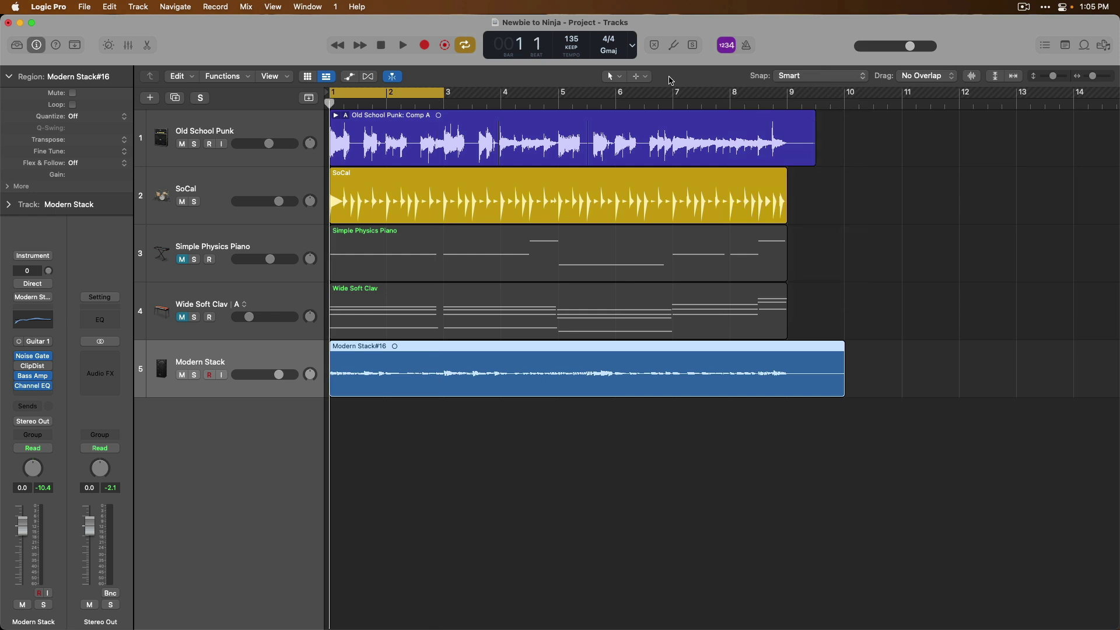
{"action": "key", "text": "r"}
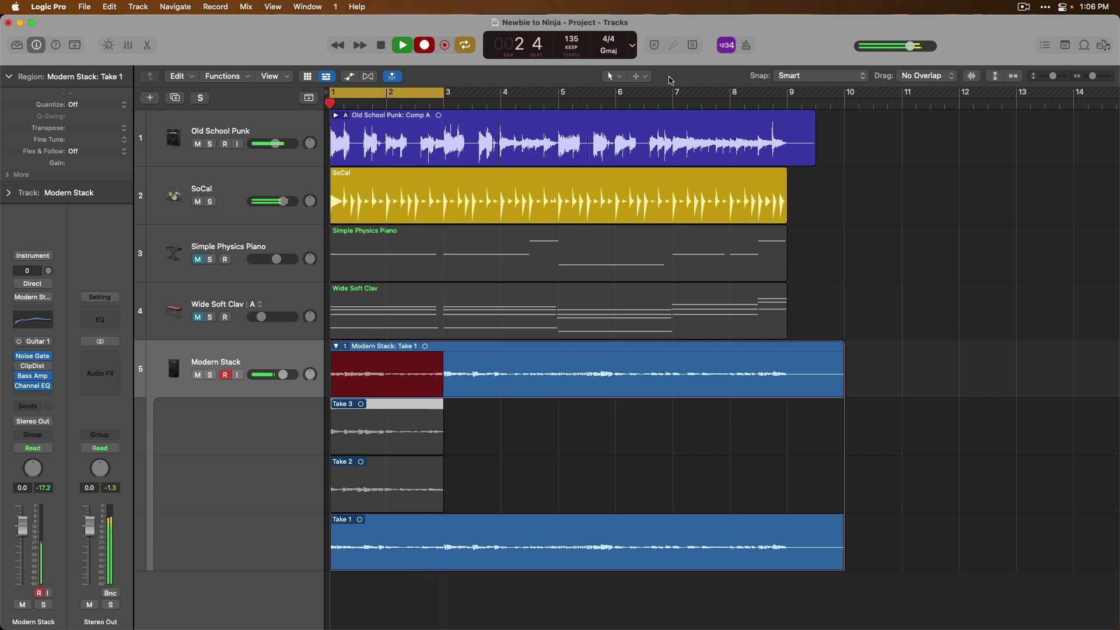
{"action": "key", "text": "space"}
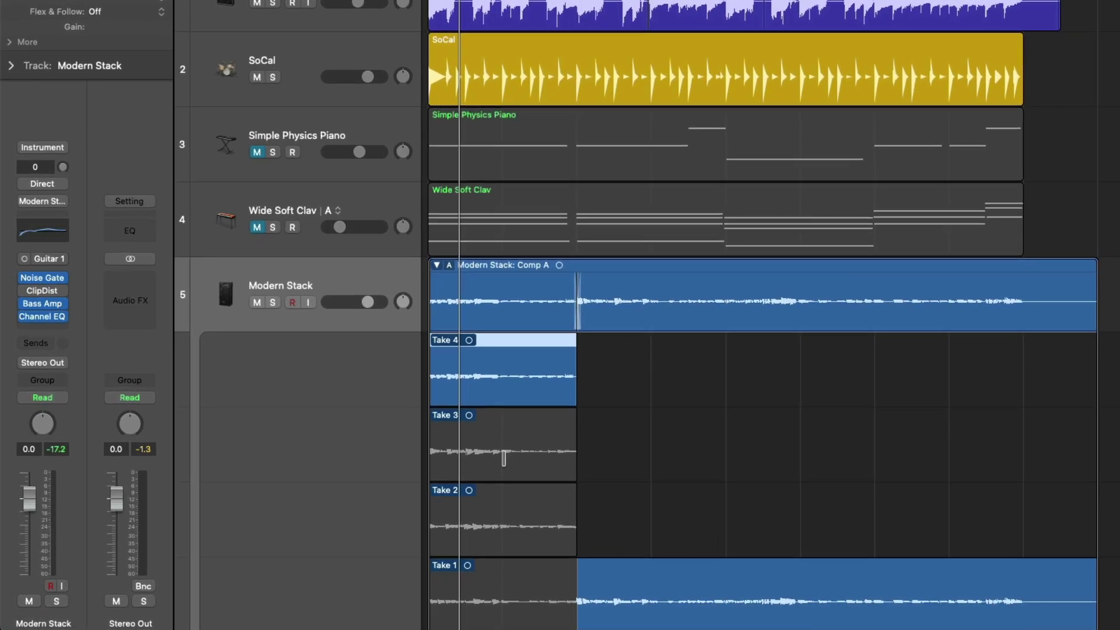
Step: Switch the opening section of the Modern Stack comp to Take 3, Take 2 and back to Take 4, and audition it
{"action": "left_click", "coordinate": [504, 458]}
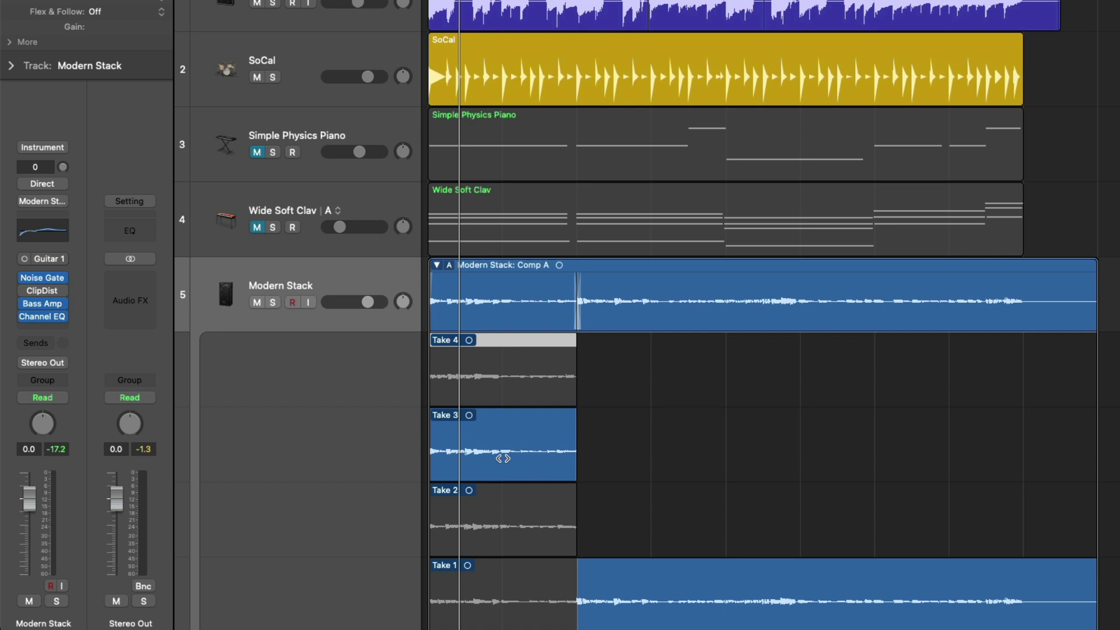
{"action": "left_click", "coordinate": [503, 531]}
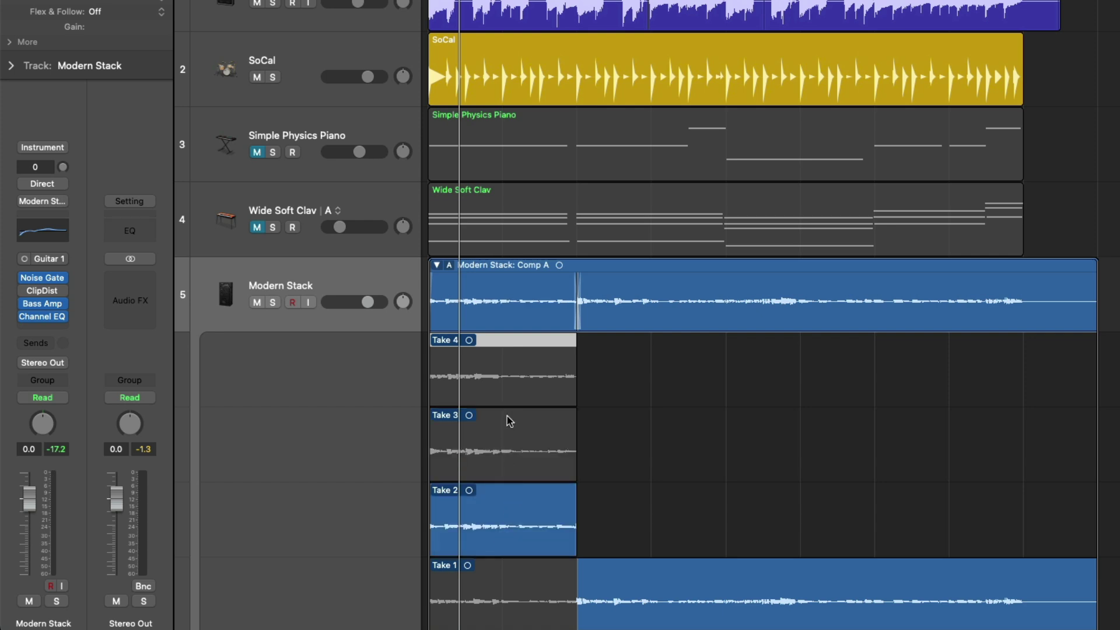
{"action": "left_click", "coordinate": [508, 386]}
{"action": "key", "text": "space"}
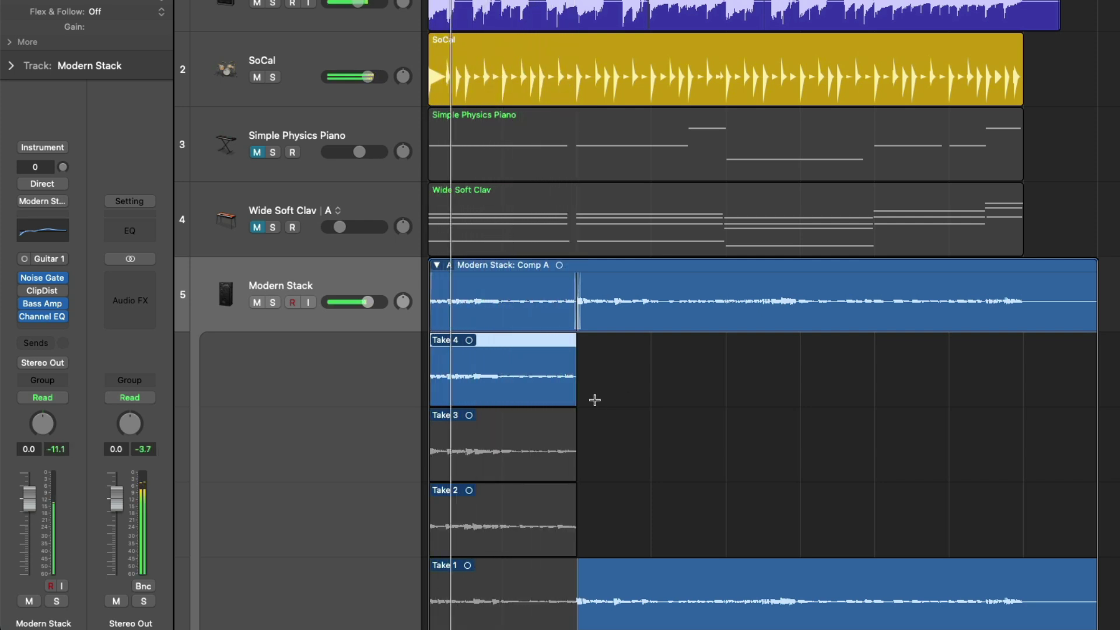
{"action": "key", "text": "space"}
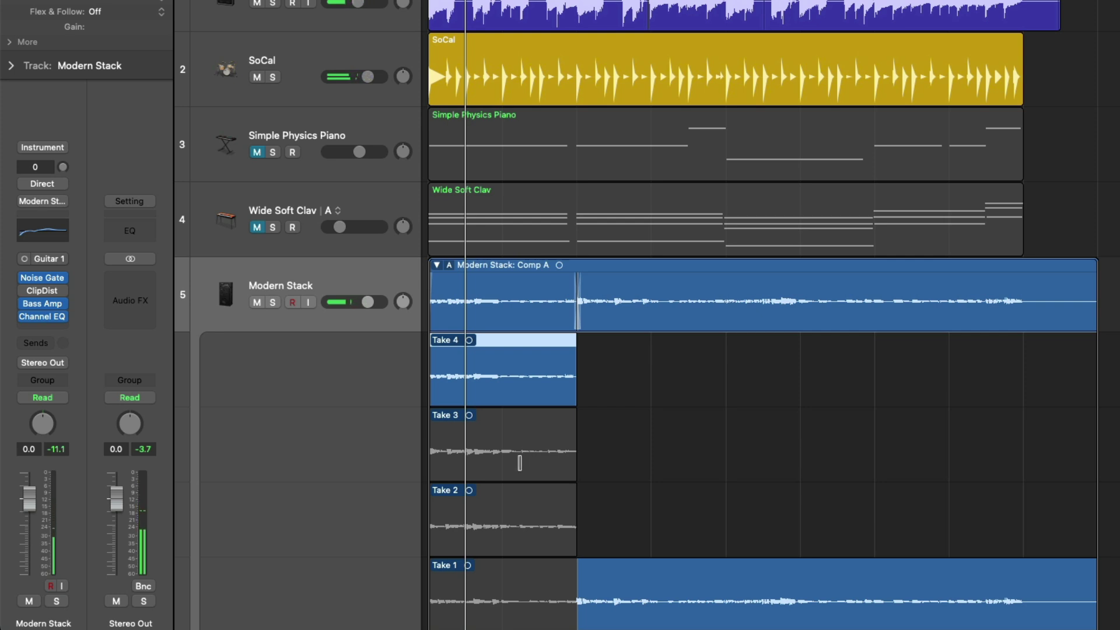
Step: Comp in Take 3 from shortly after bar 2 to bar 3, and play the comp from the project start with cycling off
{"action": "left_click_drag", "start_coordinate": [519, 462], "coordinate": [611, 449]}
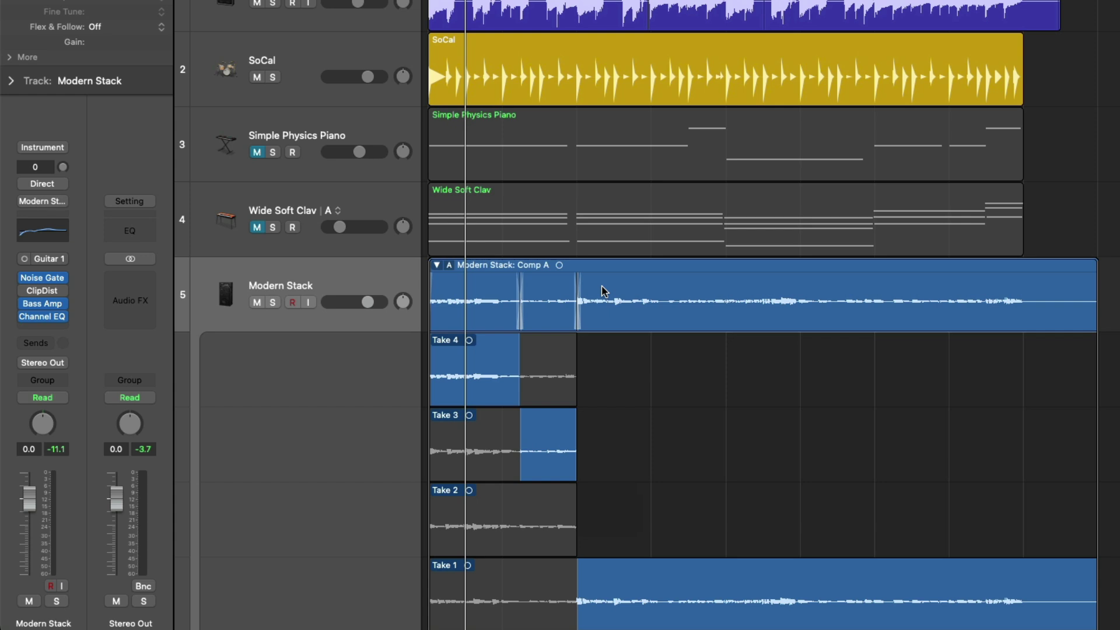
{"action": "key", "text": "Return"}
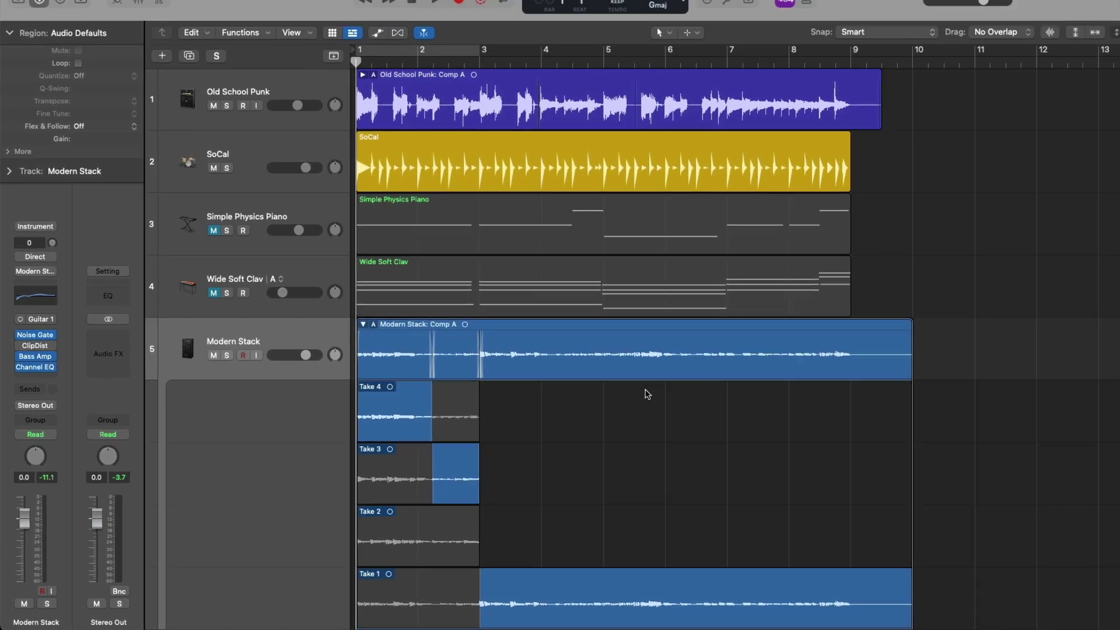
{"action": "key", "text": "space"}
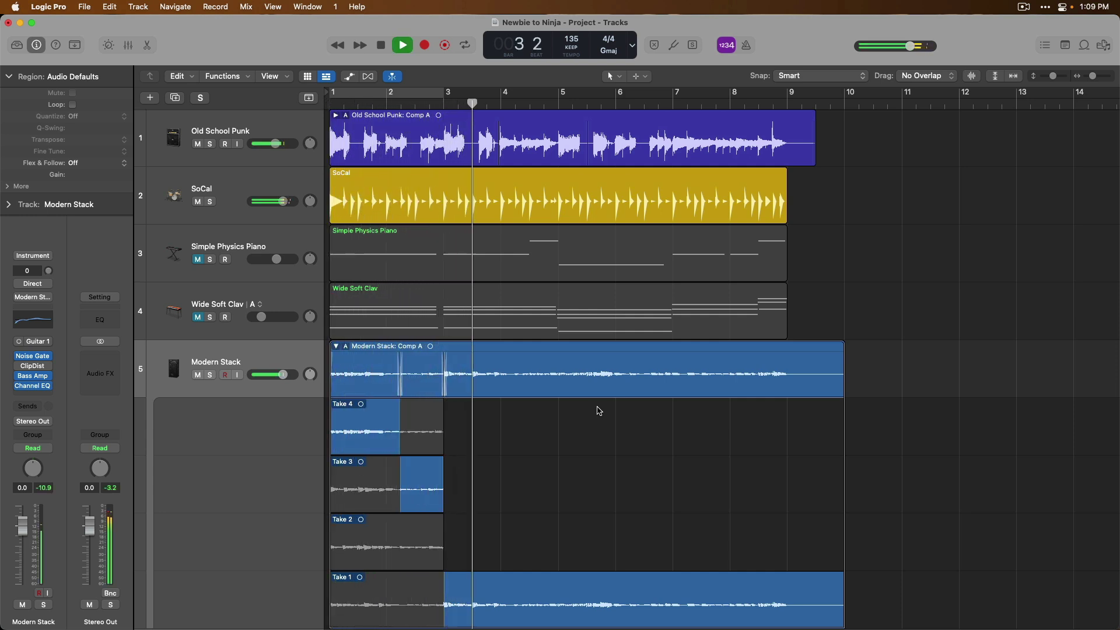
{"action": "key", "text": "space"}
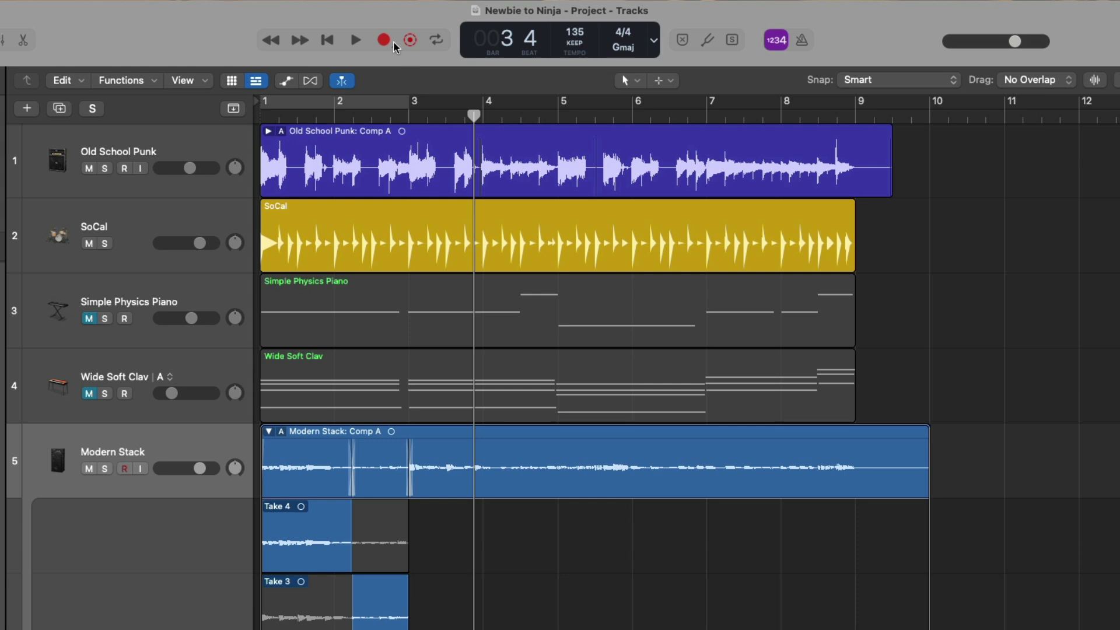
Step: Open the Recording settings and review the cycle-off audio options for overlapping track recordings, keeping Create Take Folder
{"action": "right_click", "coordinate": [387, 41]}
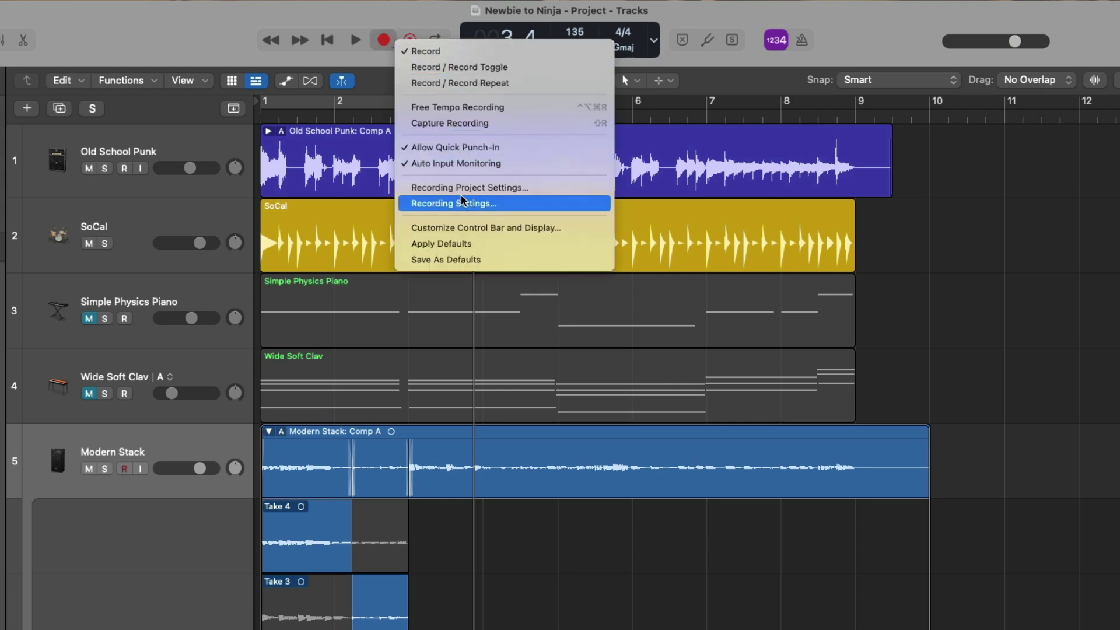
{"action": "left_click", "coordinate": [517, 205]}
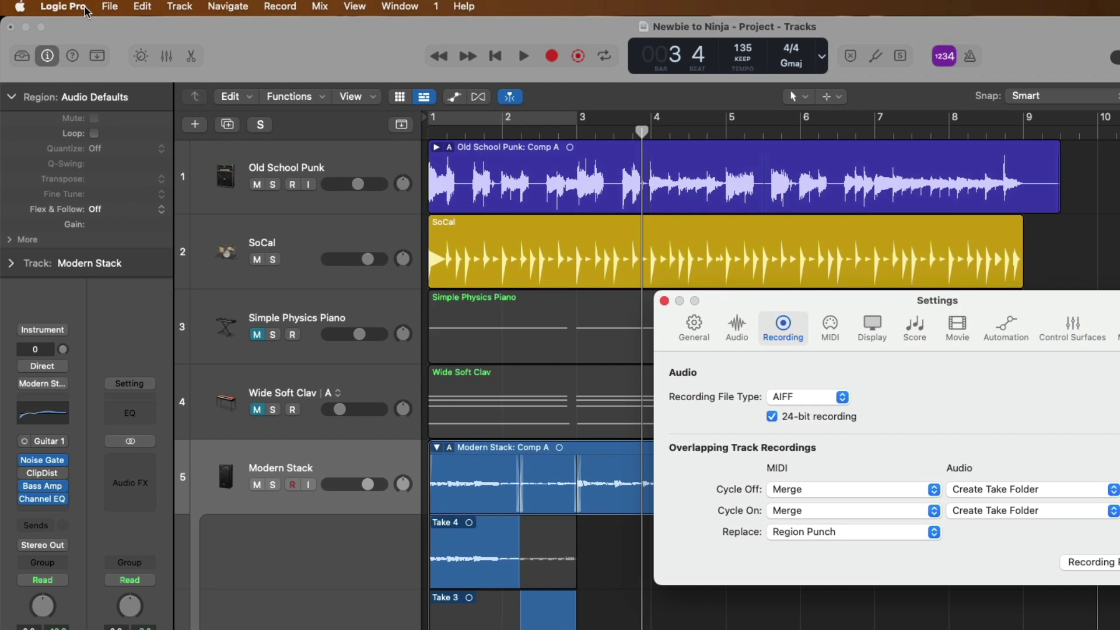
{"action": "left_click", "coordinate": [86, 11]}
{"action": "mouse_move", "coordinate": [88, 53]}
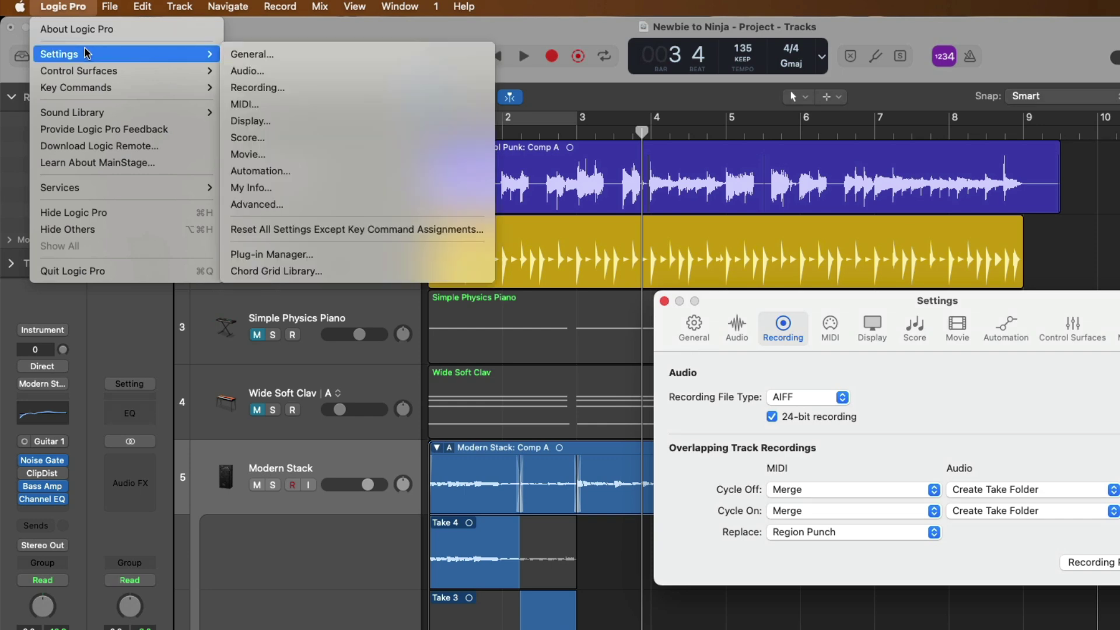
{"action": "left_click", "coordinate": [233, 89]}
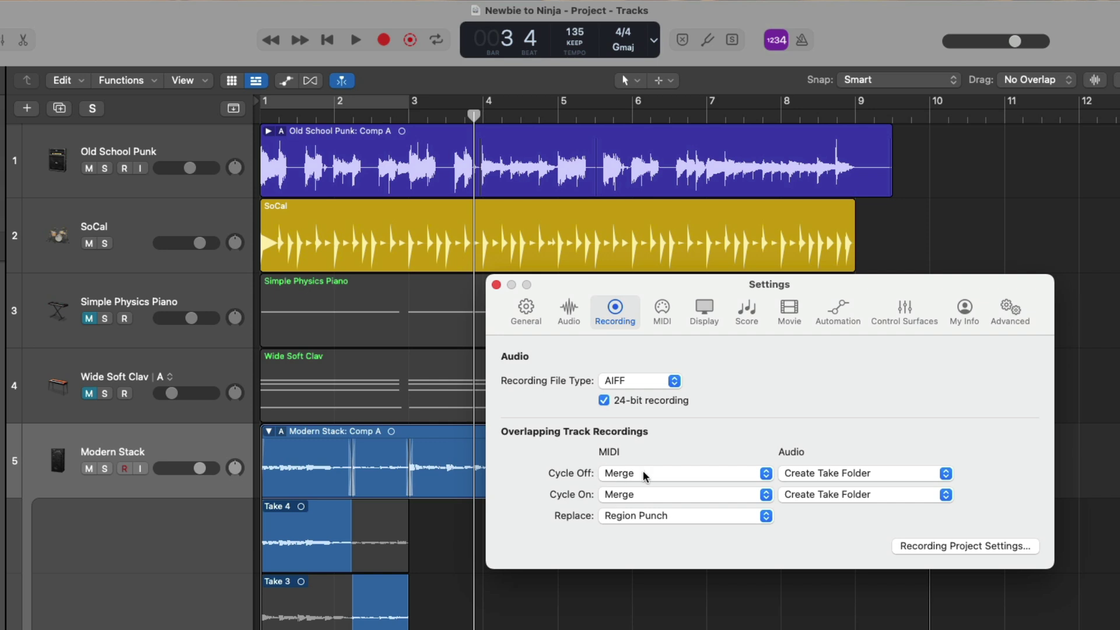
{"action": "left_click", "coordinate": [885, 474]}
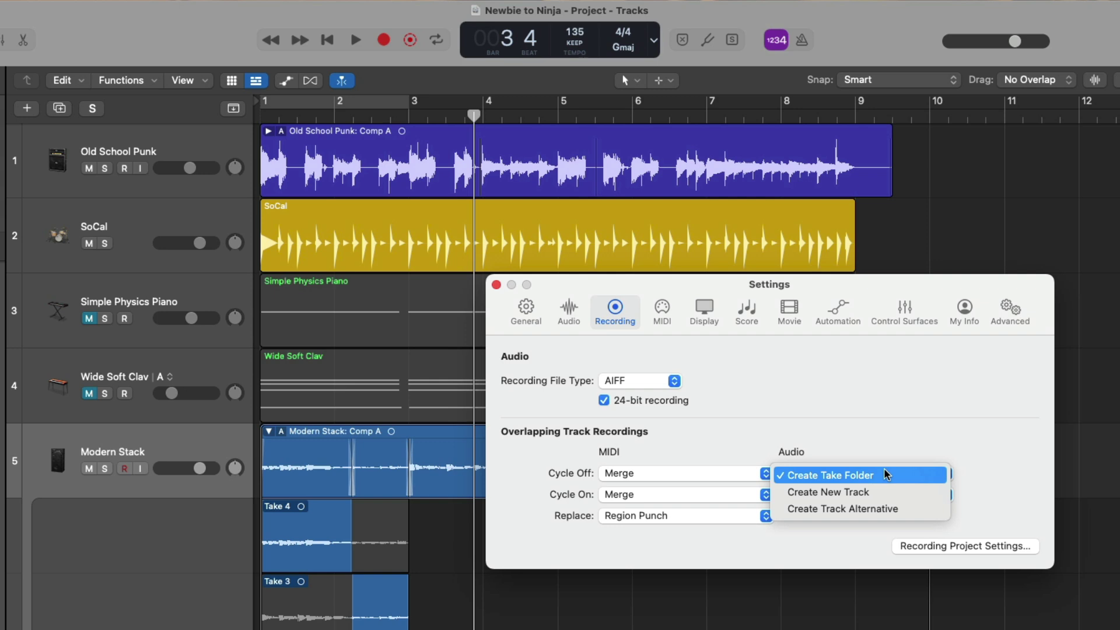
{"action": "left_click", "coordinate": [880, 455]}
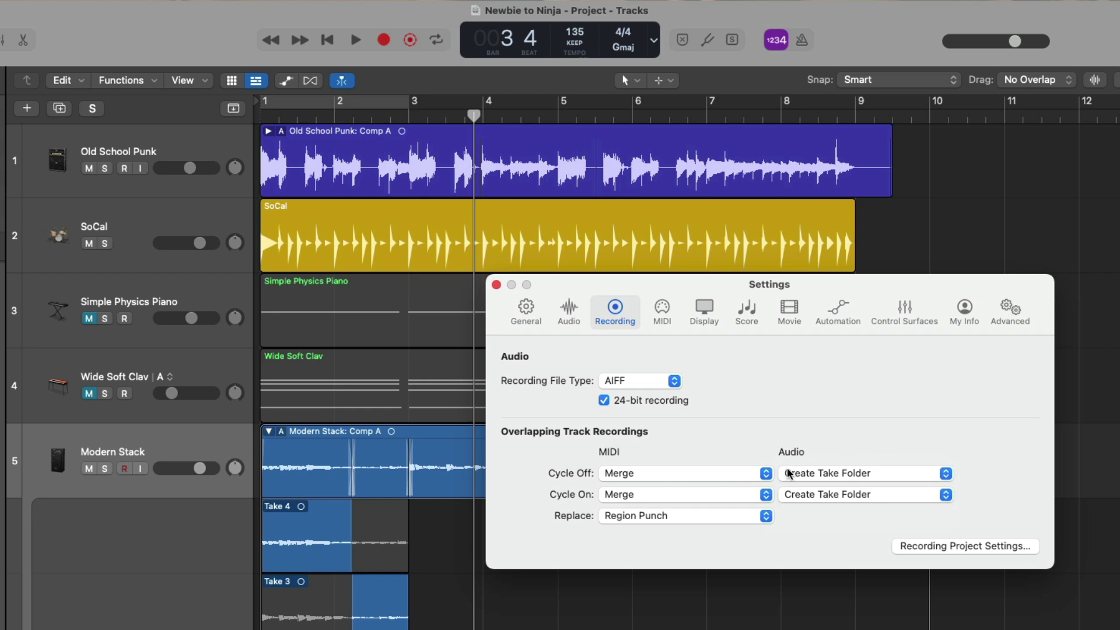
Step: Set overlapping MIDI recordings to Create Track Alternative with cycle off and Create Track Alternatives with cycle on
{"action": "left_click", "coordinate": [766, 474]}
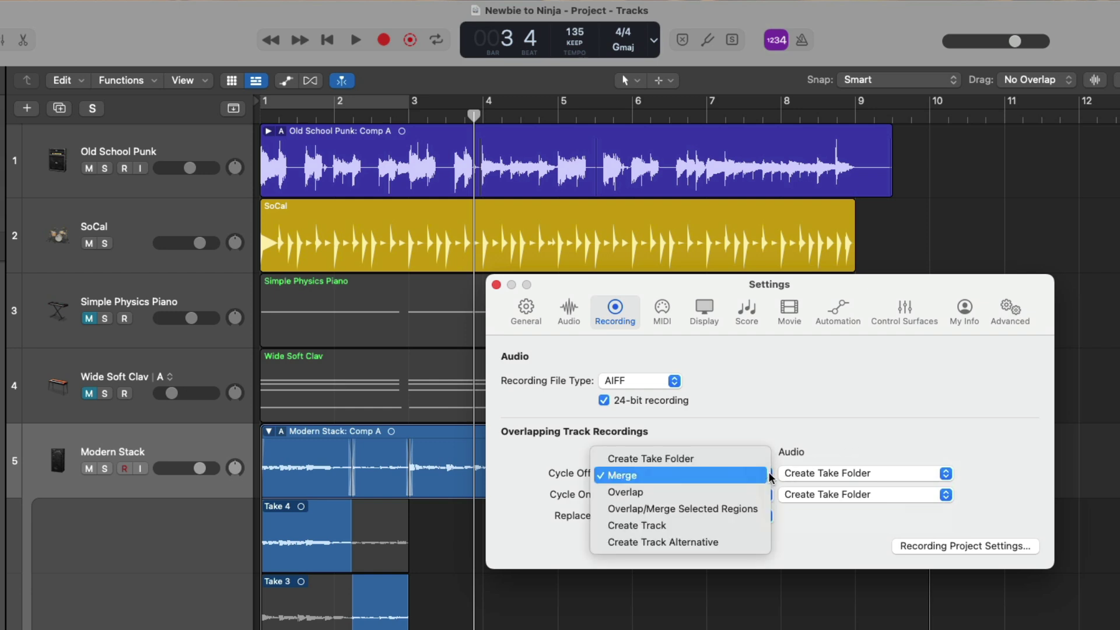
{"action": "left_click", "coordinate": [747, 542]}
{"action": "left_click", "coordinate": [762, 495]}
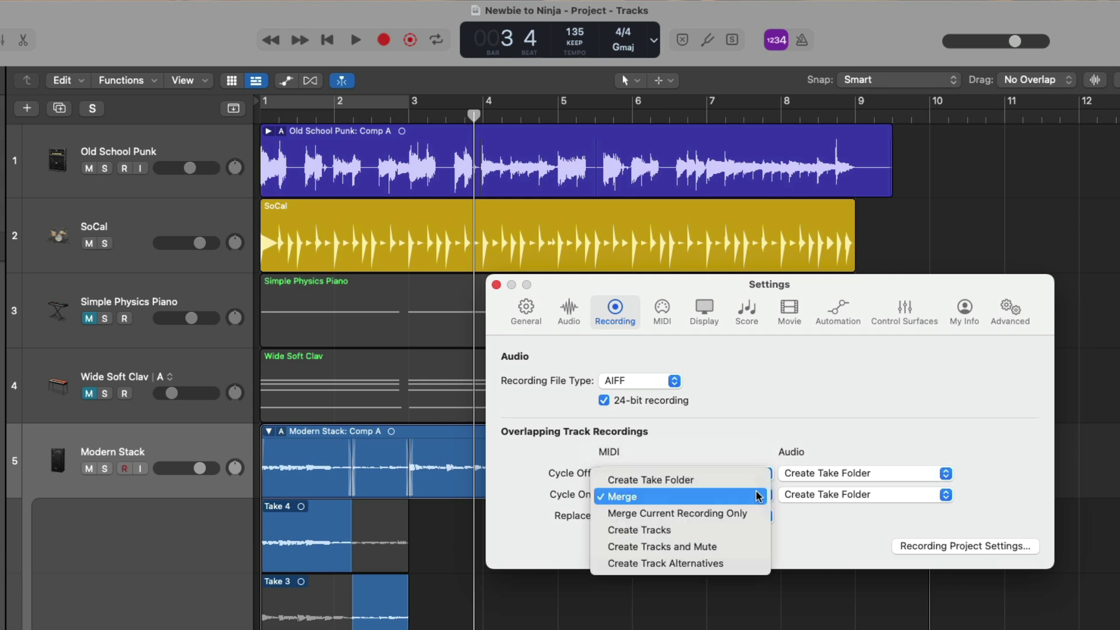
{"action": "left_click", "coordinate": [758, 563]}
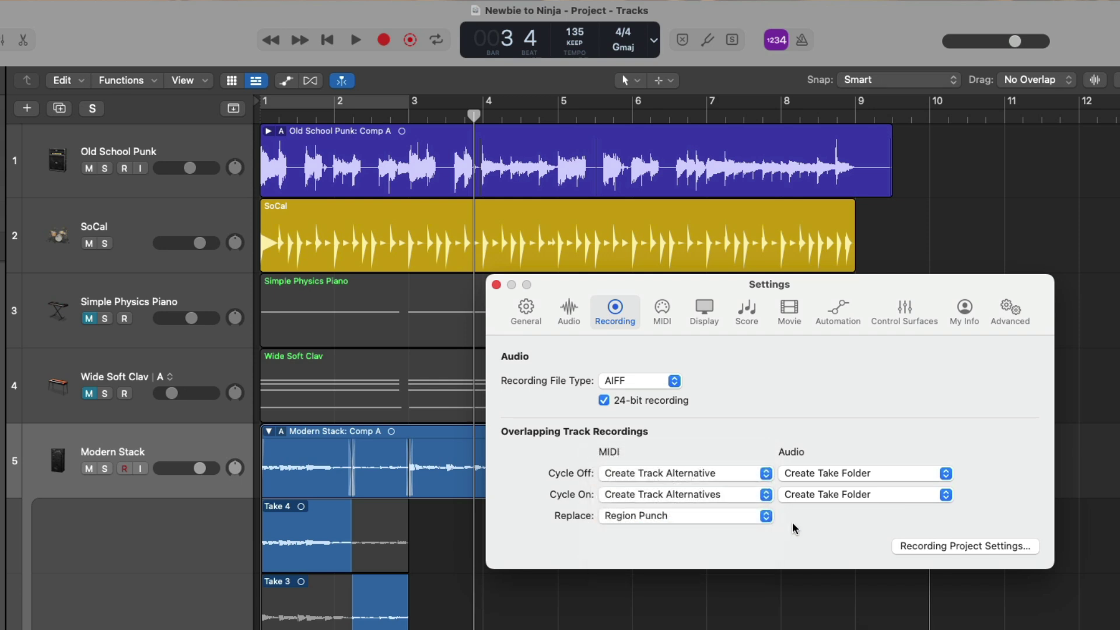
Step: Close the settings and move the cycle range to bar 3 through bar 5, leaving cycling switched off
{"action": "left_click", "coordinate": [496, 285]}
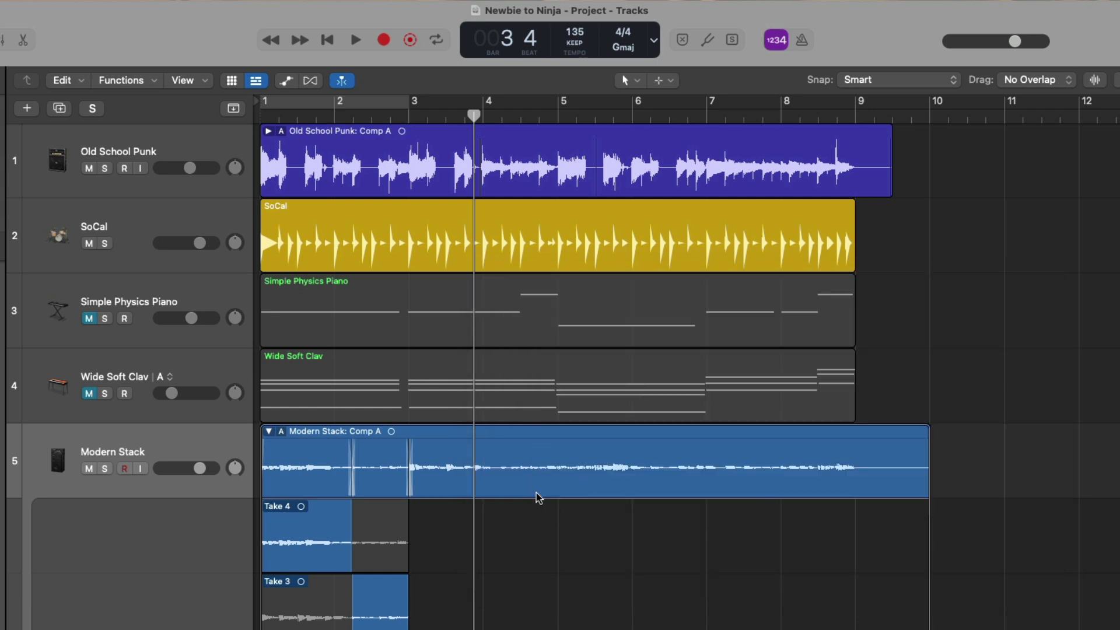
{"action": "left_click", "coordinate": [368, 102]}
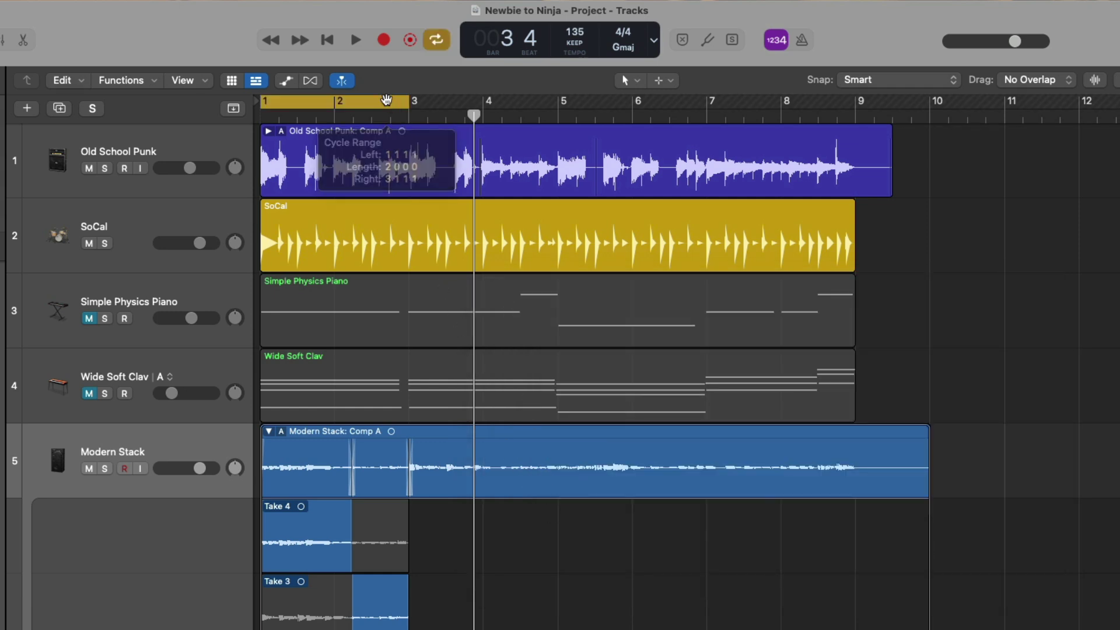
{"action": "left_click_drag", "start_coordinate": [365, 101], "coordinate": [516, 101]}
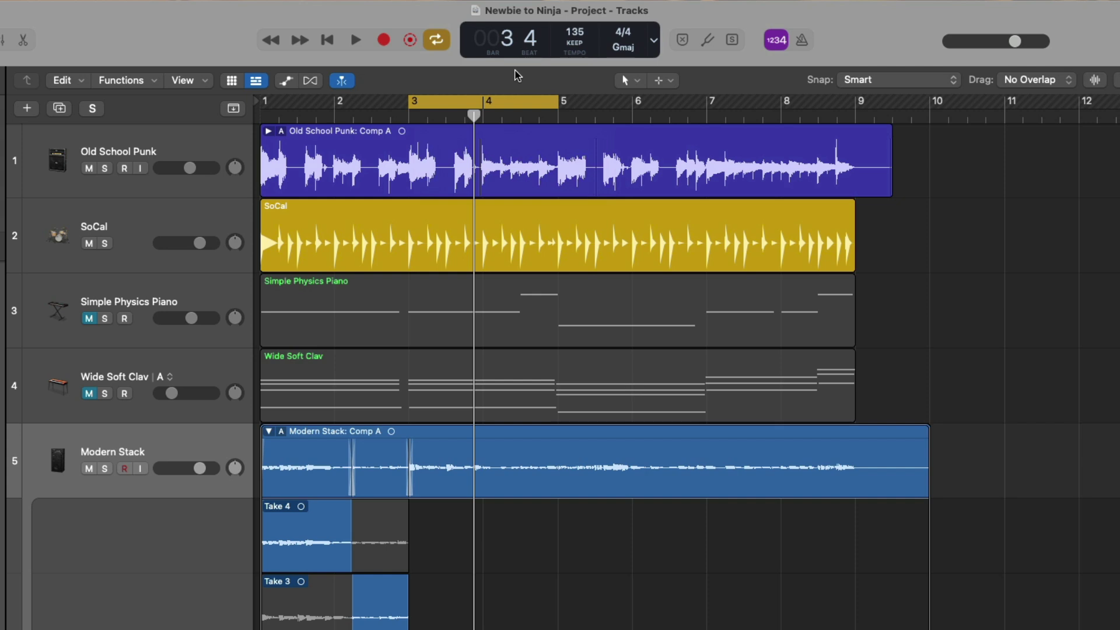
{"action": "key", "text": "c"}
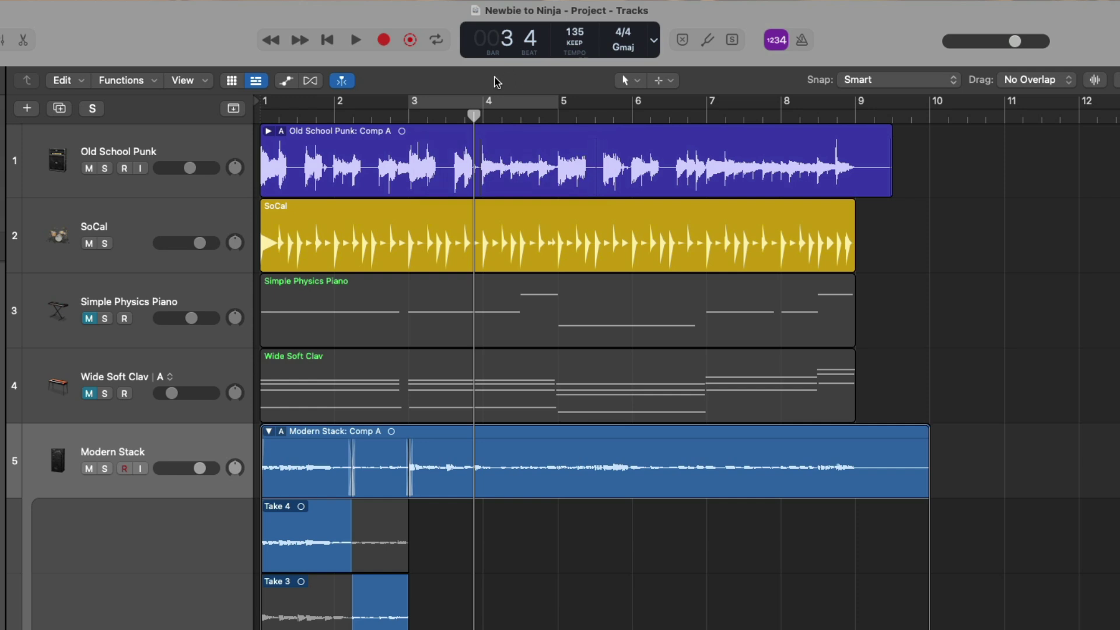
Step: Find Allow Quick Punch-In among the recording options, and switch it off and back on
{"action": "right_click", "coordinate": [392, 50]}
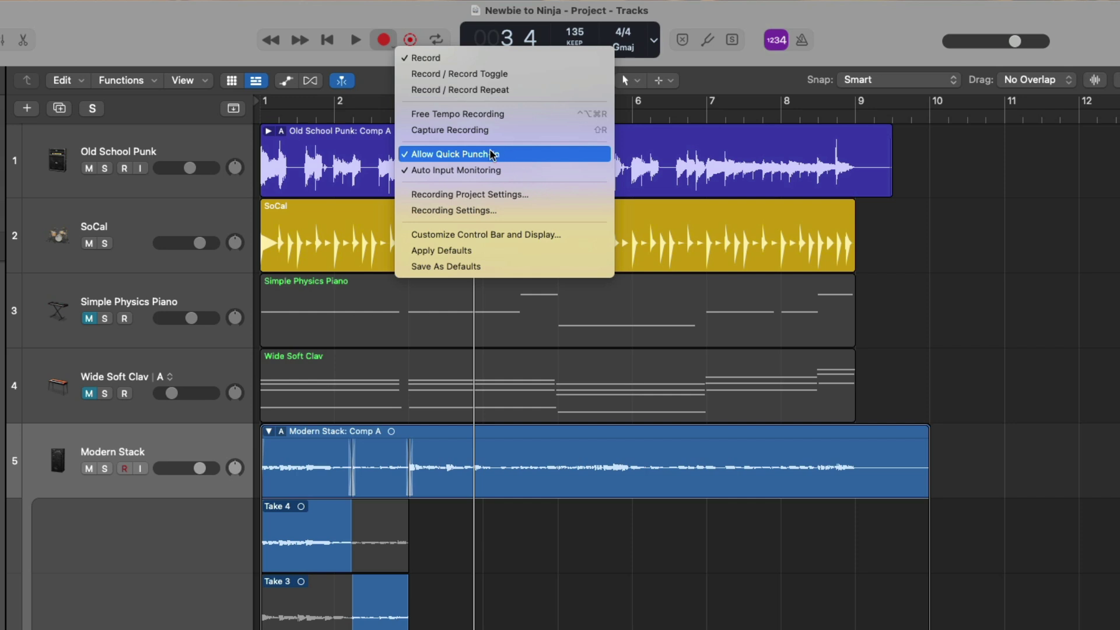
{"action": "left_click", "coordinate": [376, 72]}
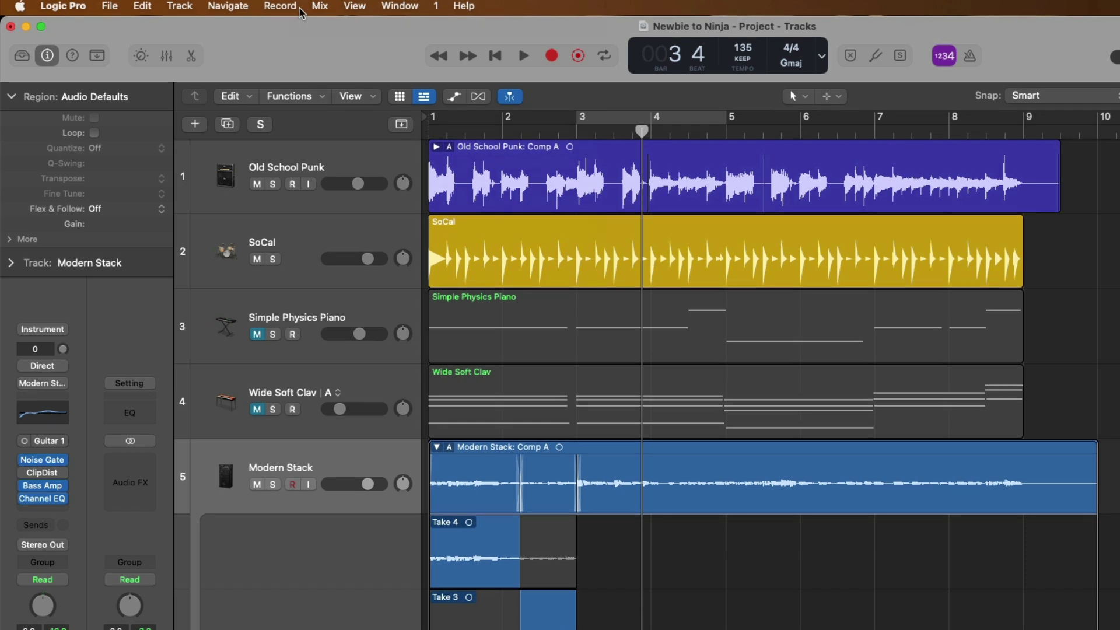
{"action": "left_click", "coordinate": [280, 6]}
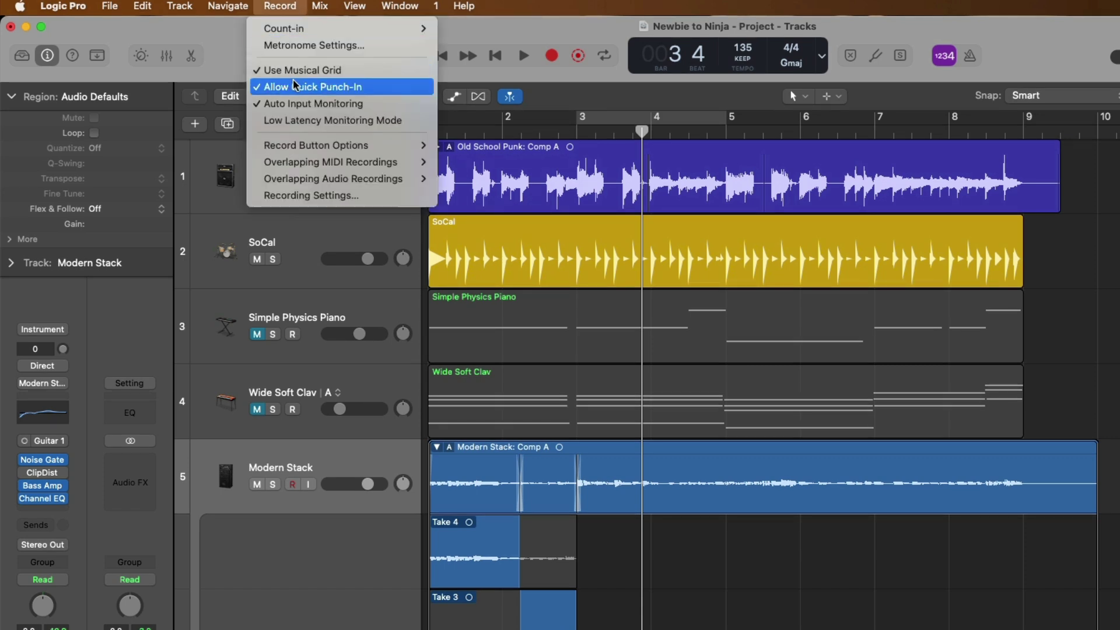
{"action": "left_click", "coordinate": [368, 87]}
{"action": "left_click", "coordinate": [287, 7]}
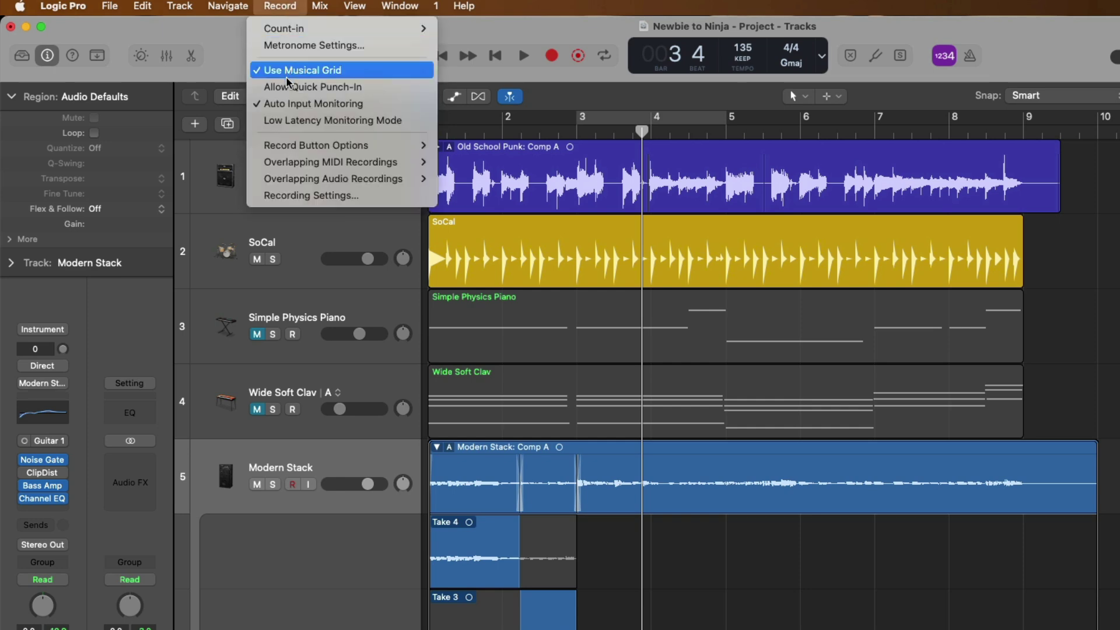
{"action": "left_click", "coordinate": [367, 88]}
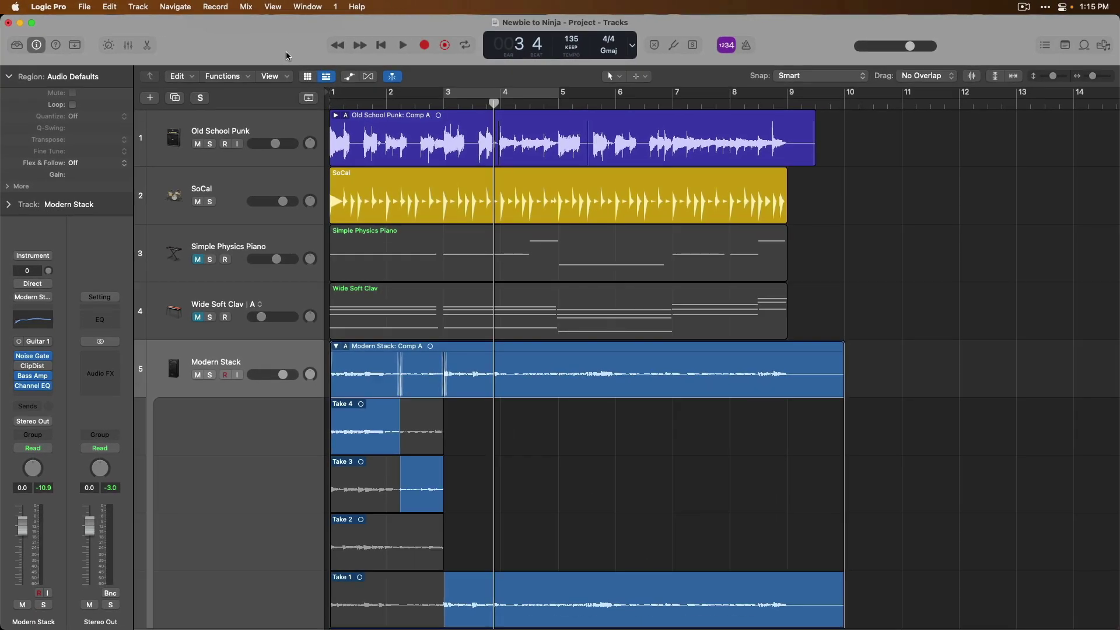
{"action": "key", "text": "Return"}
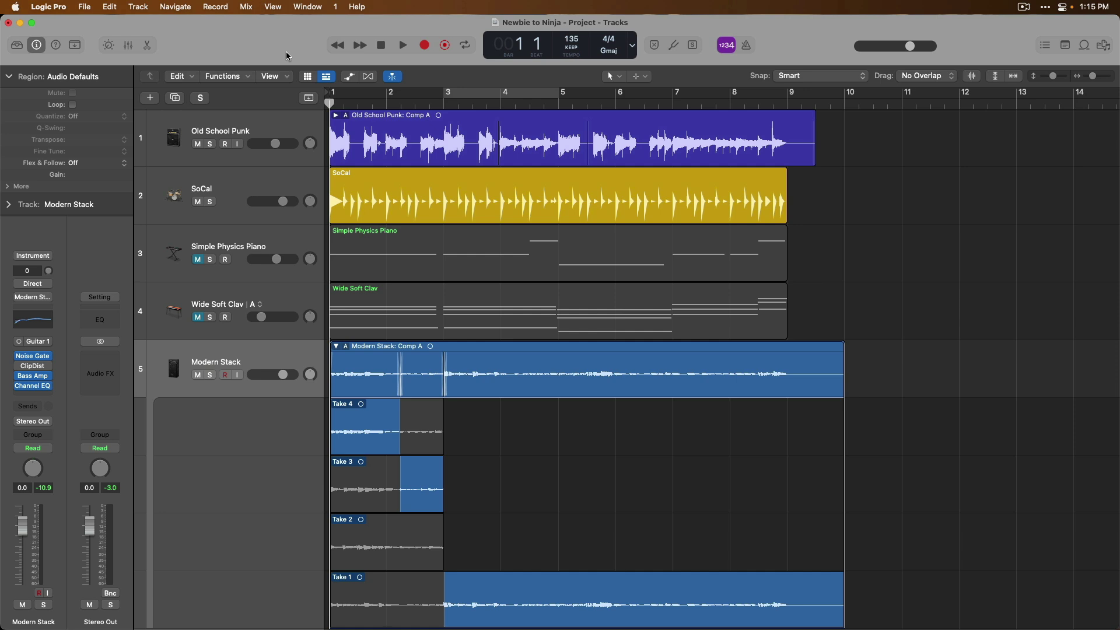
{"action": "key", "text": "space"}
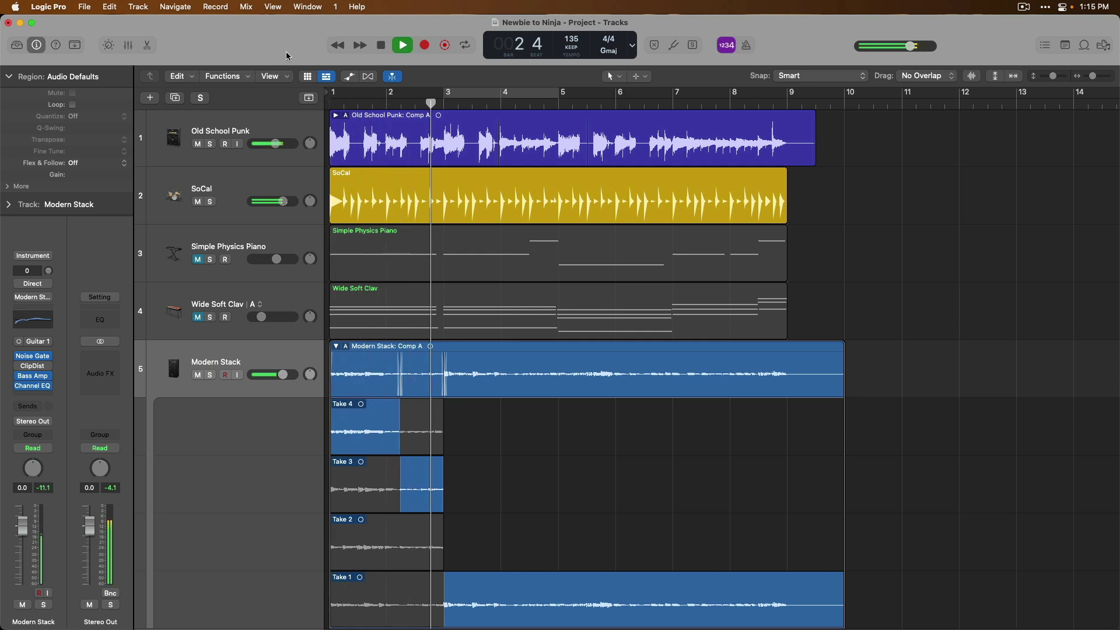
{"action": "key", "text": "r"}
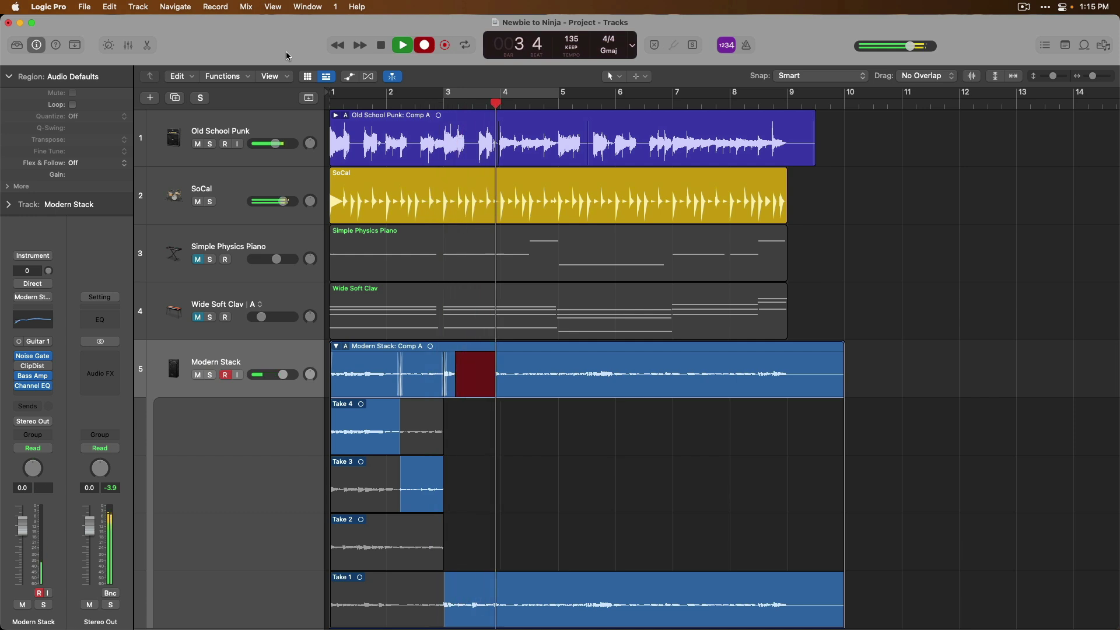
{"action": "key", "text": "space"}
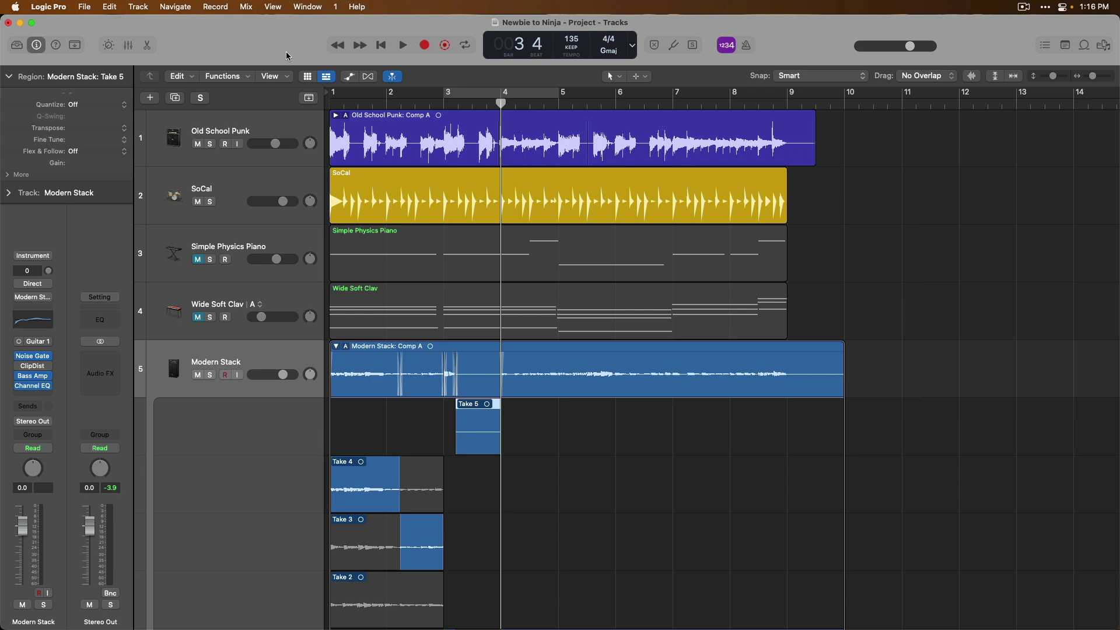
{"action": "key", "text": "Delete"}
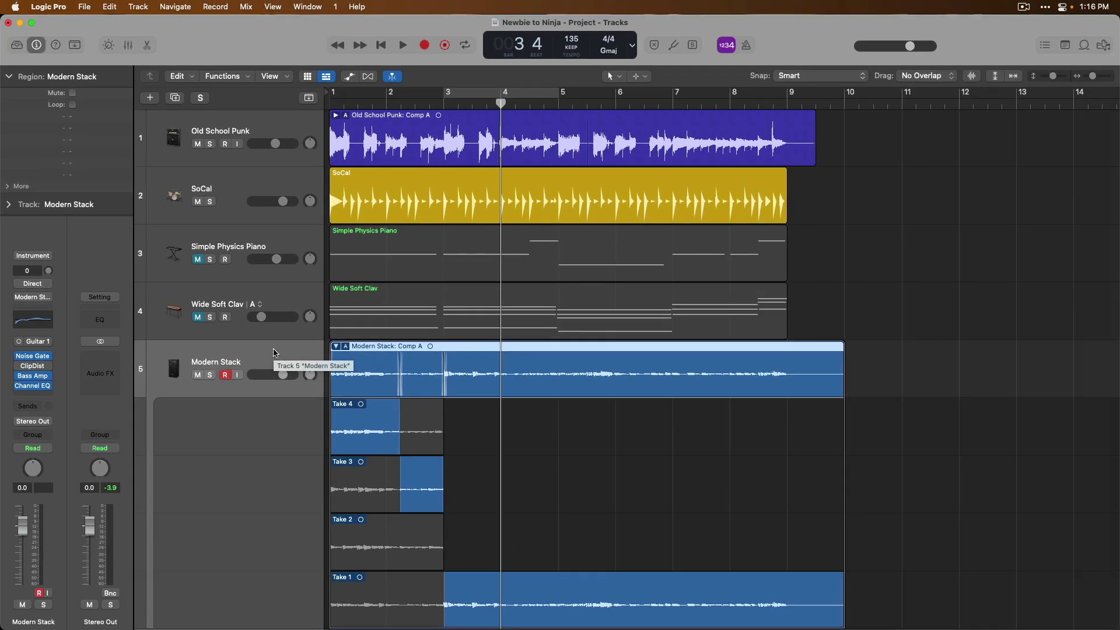
Step: Play from the project start and punch-record a new Modern Stack take from the middle of bar 2 to about bar 6 beat 3
{"action": "key", "text": "Return"}
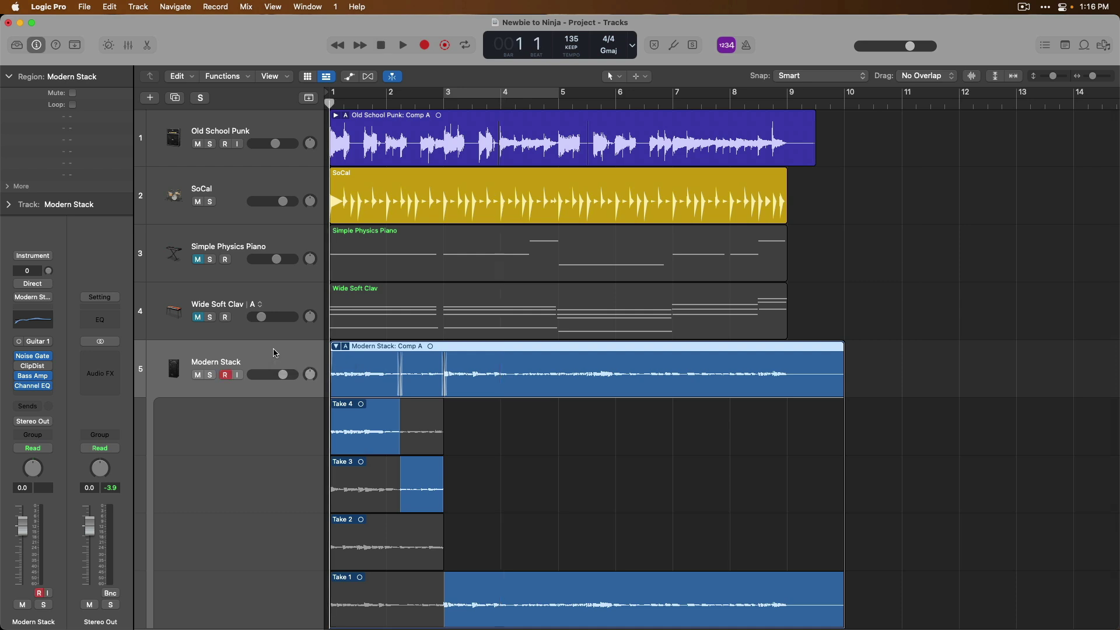
{"action": "key", "text": "space"}
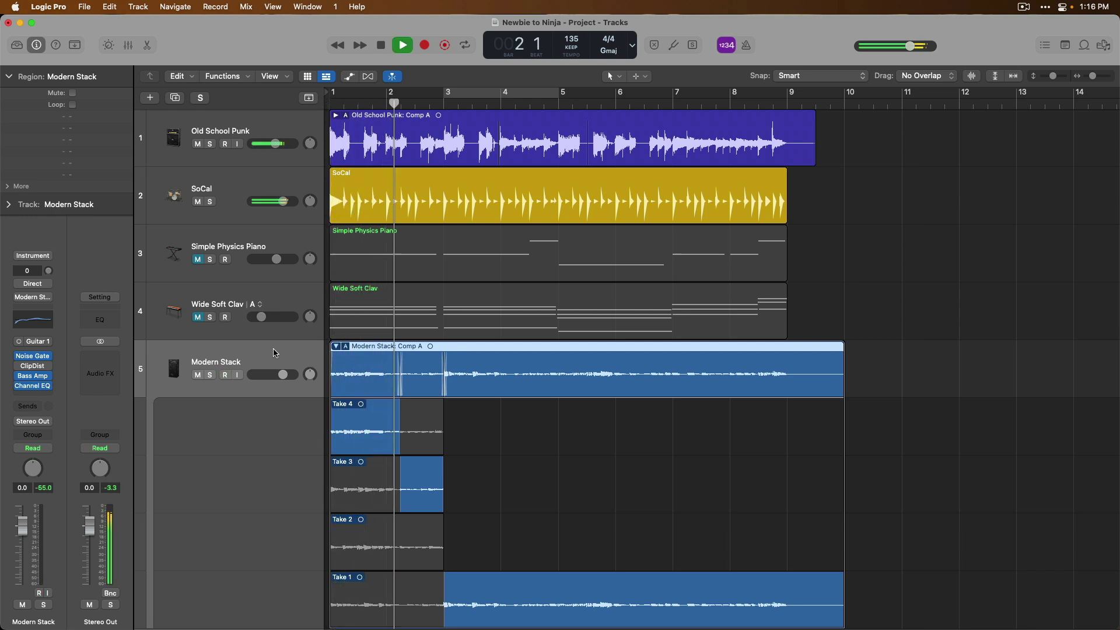
{"action": "key", "text": "r"}
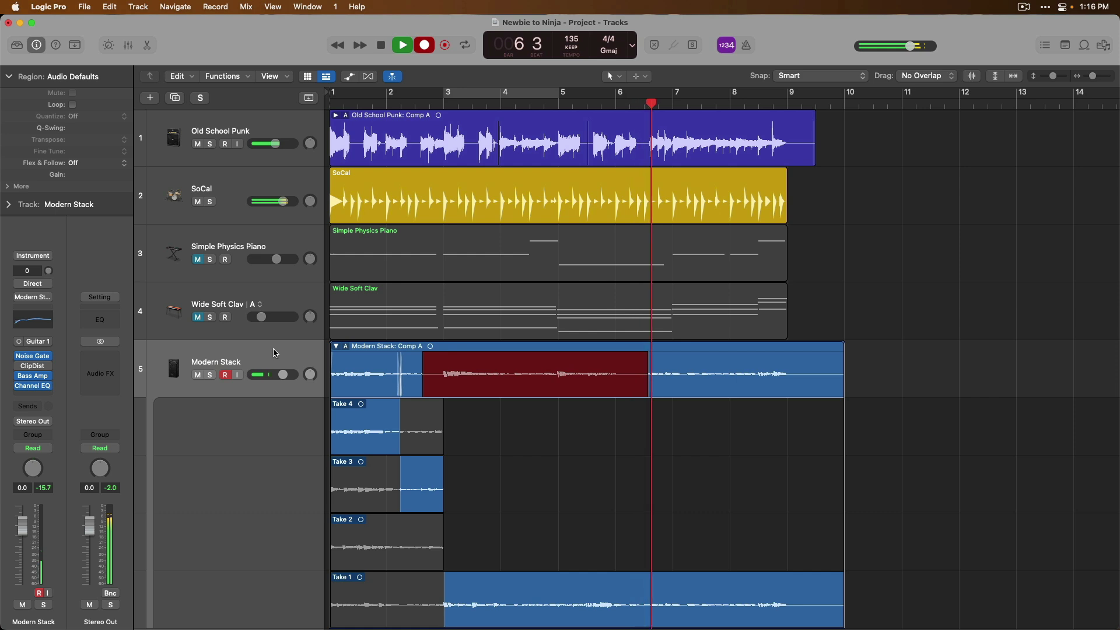
{"action": "key", "text": "space"}
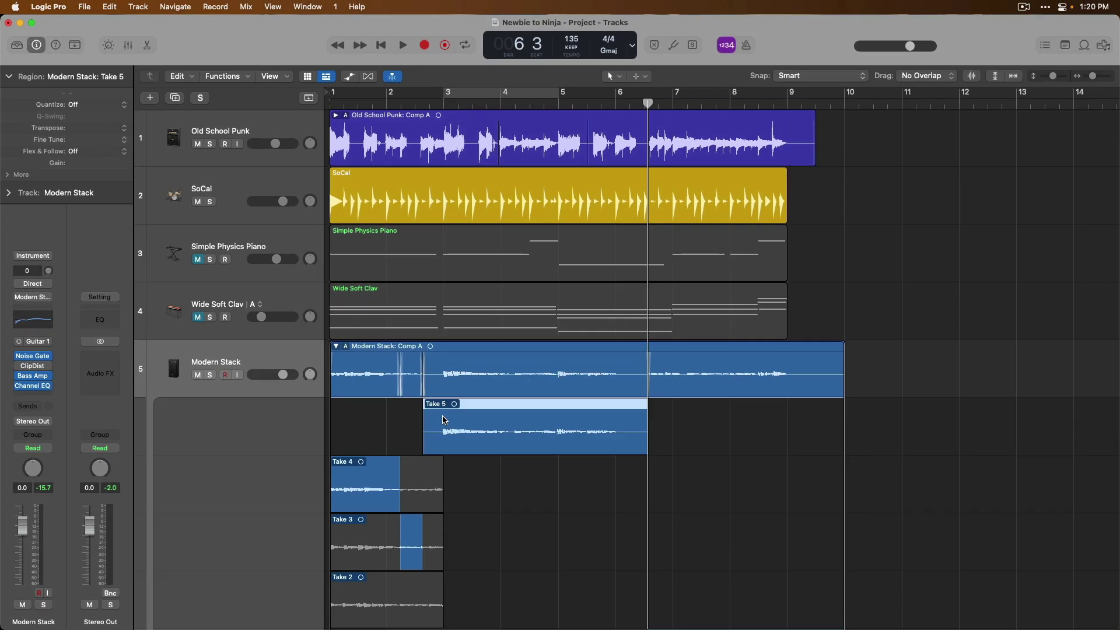
Step: Comp the Modern Stack takes so Take 4 plays up to bar 3, Take 5 from bar 3 to bar 5, and Take 1 from bar 5
{"action": "scroll", "coordinate": [578, 442], "scroll_direction": "down", "scroll_amount": 2}
{"action": "scroll", "coordinate": [445, 413], "scroll_direction": "down", "scroll_amount": 1}
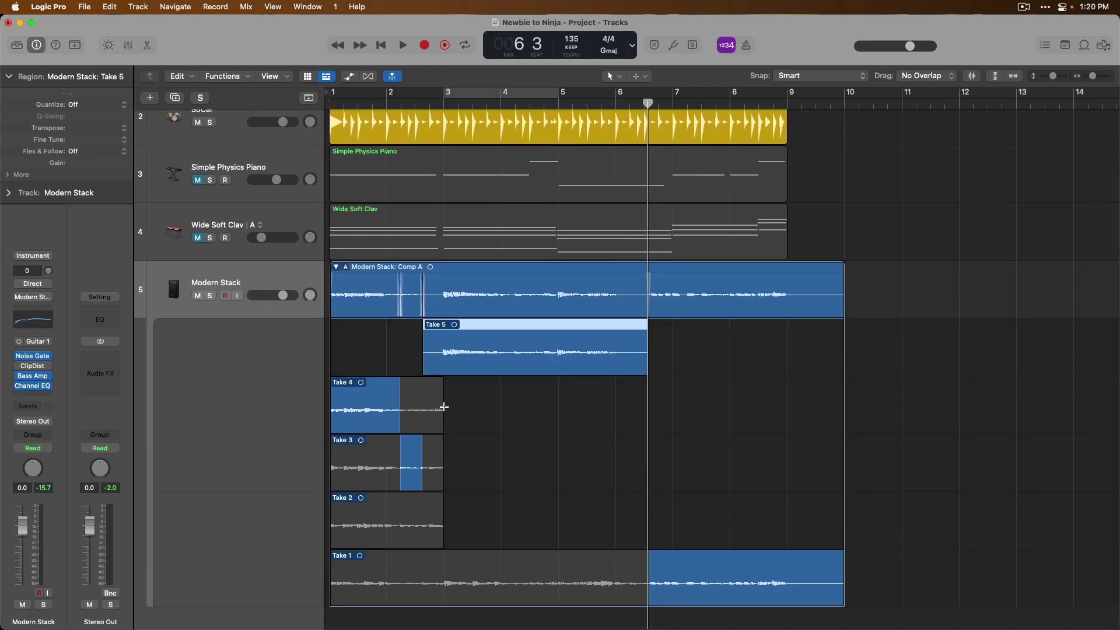
{"action": "left_click_drag", "start_coordinate": [403, 417], "coordinate": [443, 411]}
{"action": "scroll", "coordinate": [513, 387], "scroll_direction": "down", "scroll_amount": 2}
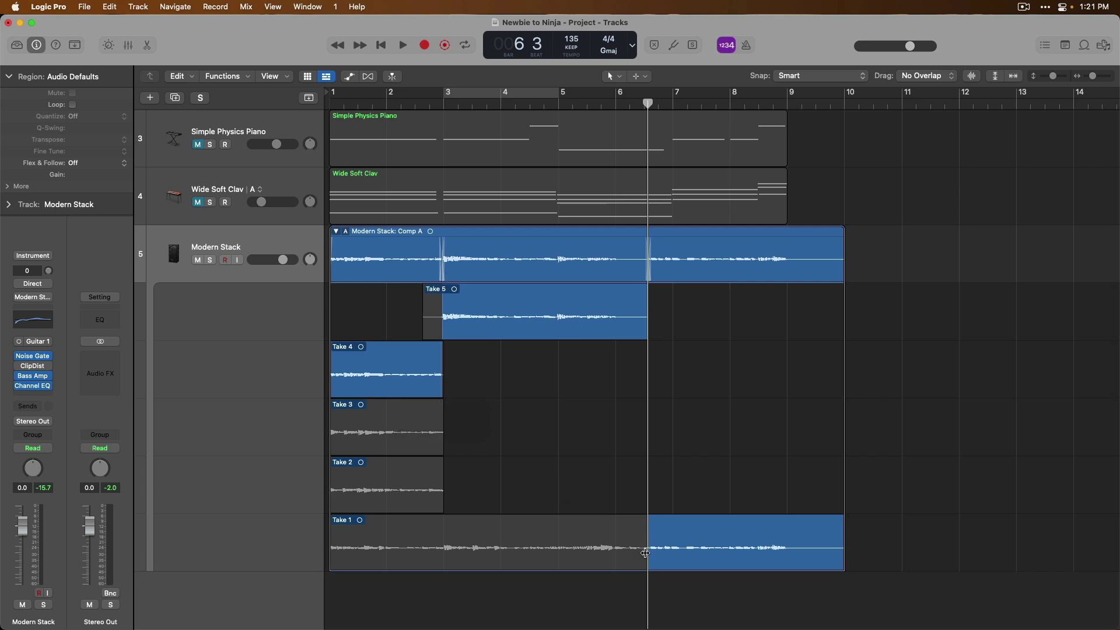
{"action": "left_click_drag", "start_coordinate": [647, 552], "coordinate": [557, 546]}
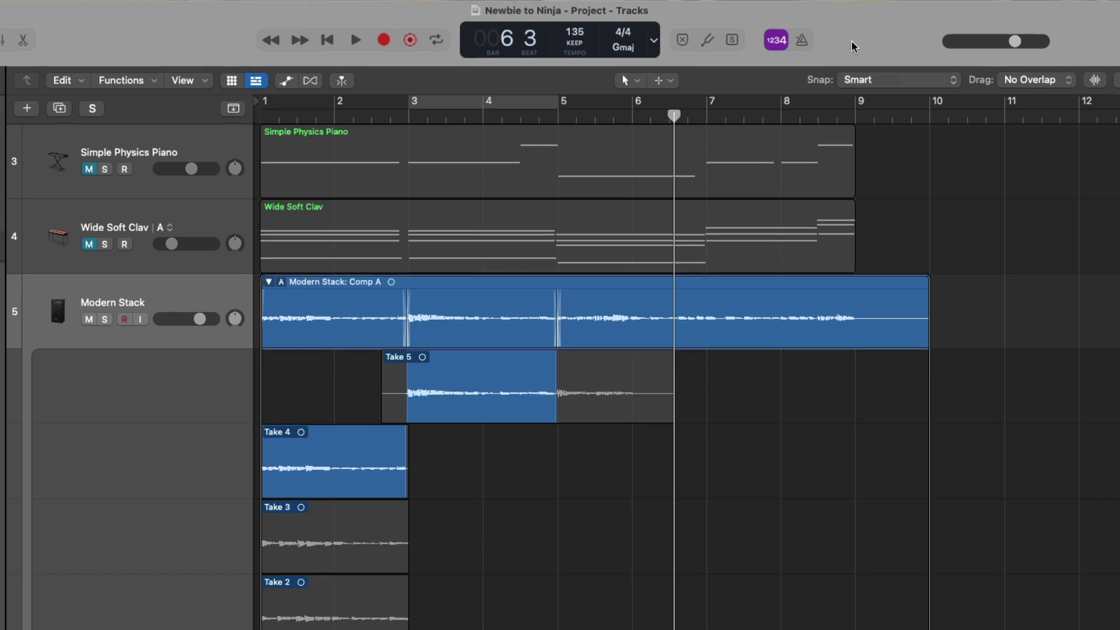
Step: Open the control bar customization, and hide and restore the Library and Inspector view buttons
{"action": "right_click", "coordinate": [852, 45]}
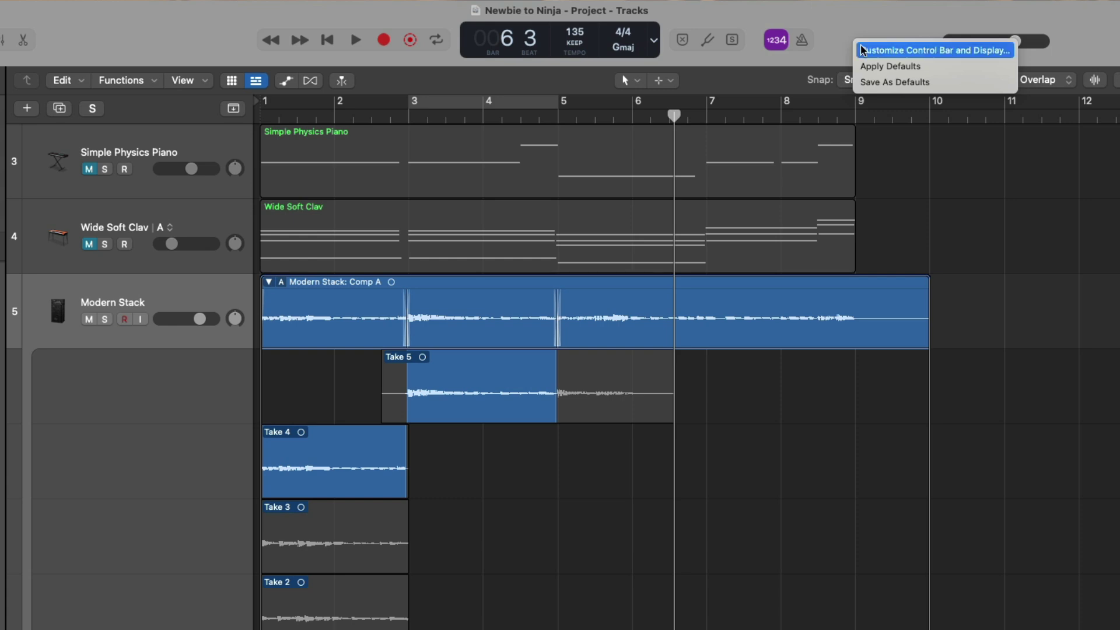
{"action": "left_click", "coordinate": [862, 50]}
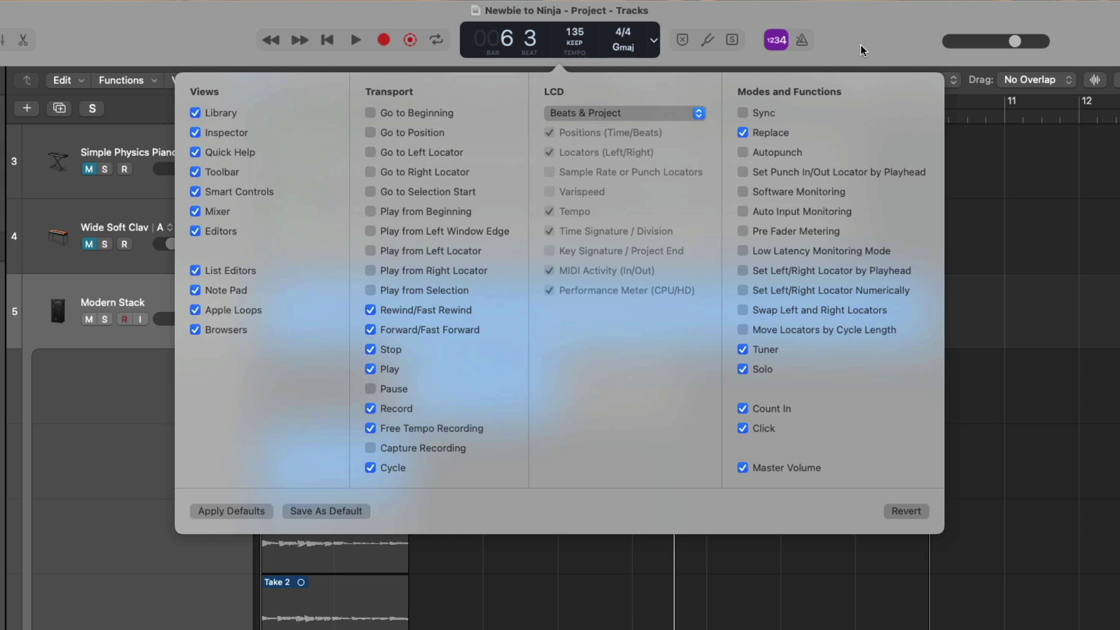
{"action": "left_click", "coordinate": [338, 113]}
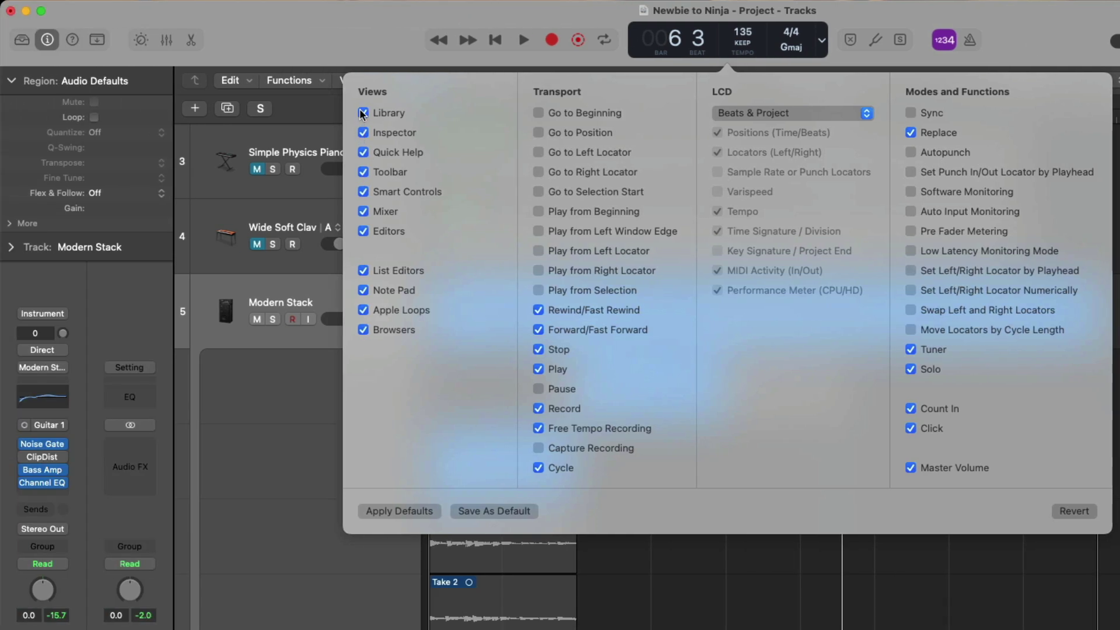
{"action": "left_click", "coordinate": [363, 132]}
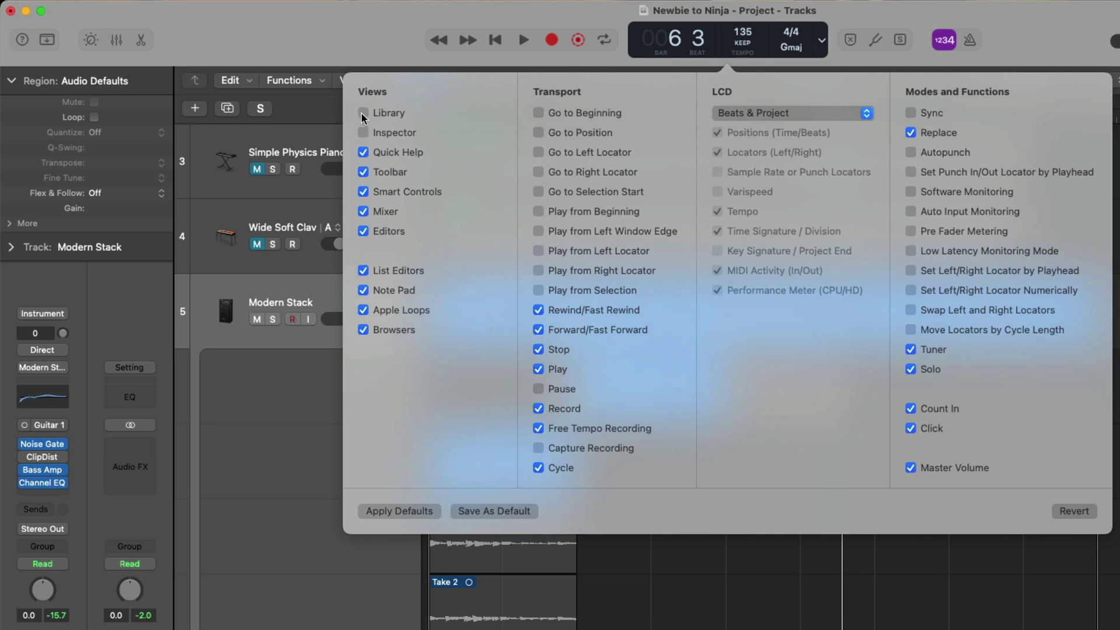
{"action": "left_click", "coordinate": [363, 113]}
{"action": "left_click", "coordinate": [363, 132]}
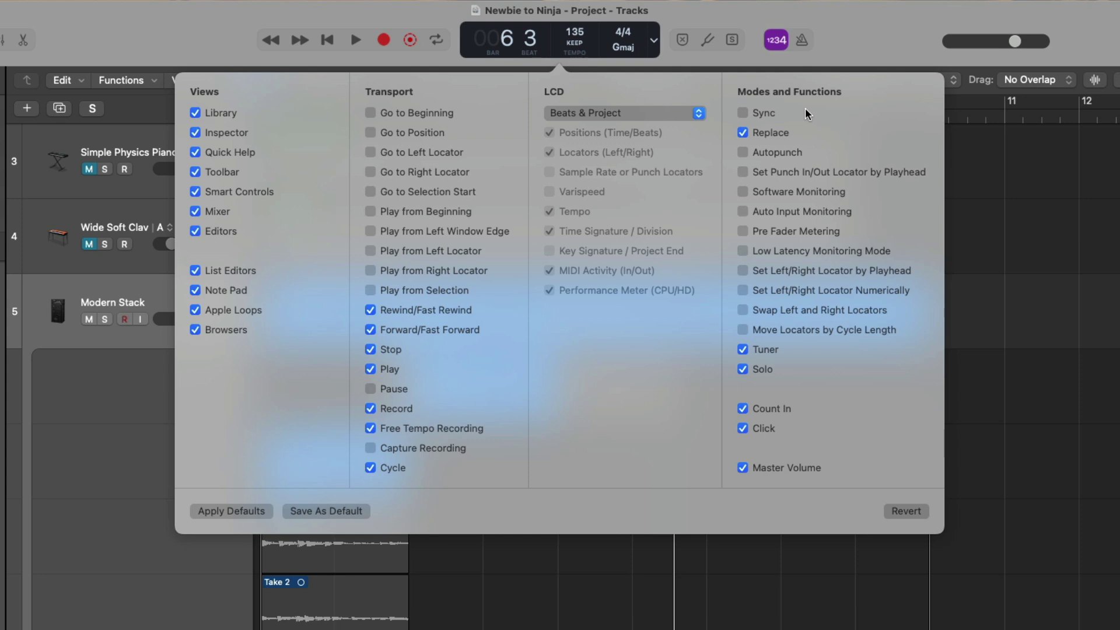
Step: Switch the control bar's LCD display to Custom and back to Beats & Project
{"action": "left_click", "coordinate": [699, 113]}
{"action": "left_click", "coordinate": [691, 214]}
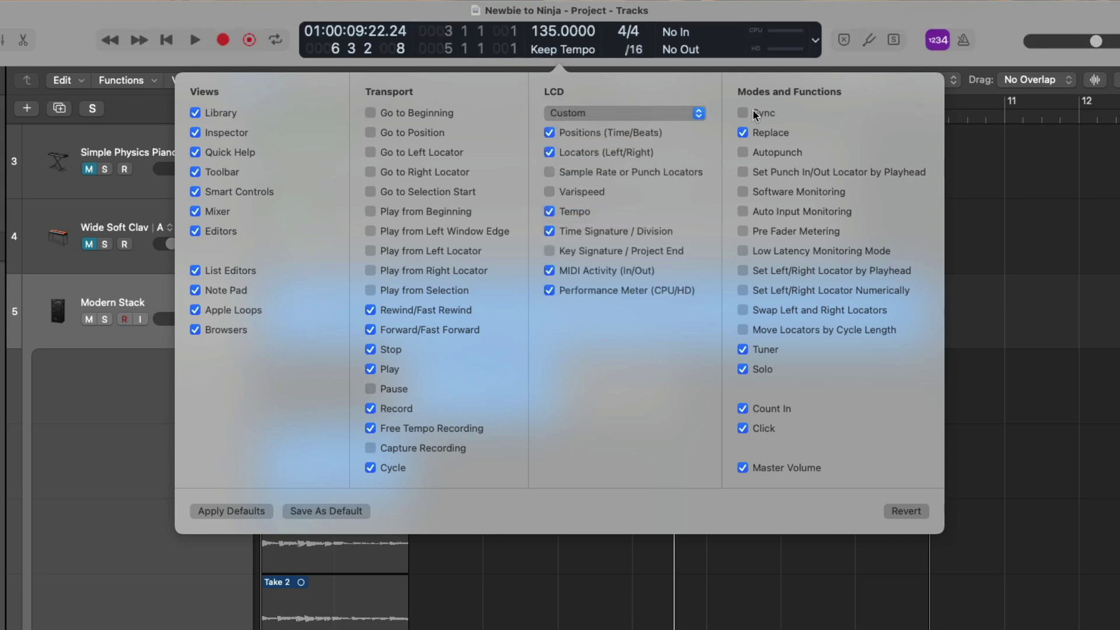
{"action": "left_click", "coordinate": [699, 113]}
{"action": "left_click", "coordinate": [691, 16]}
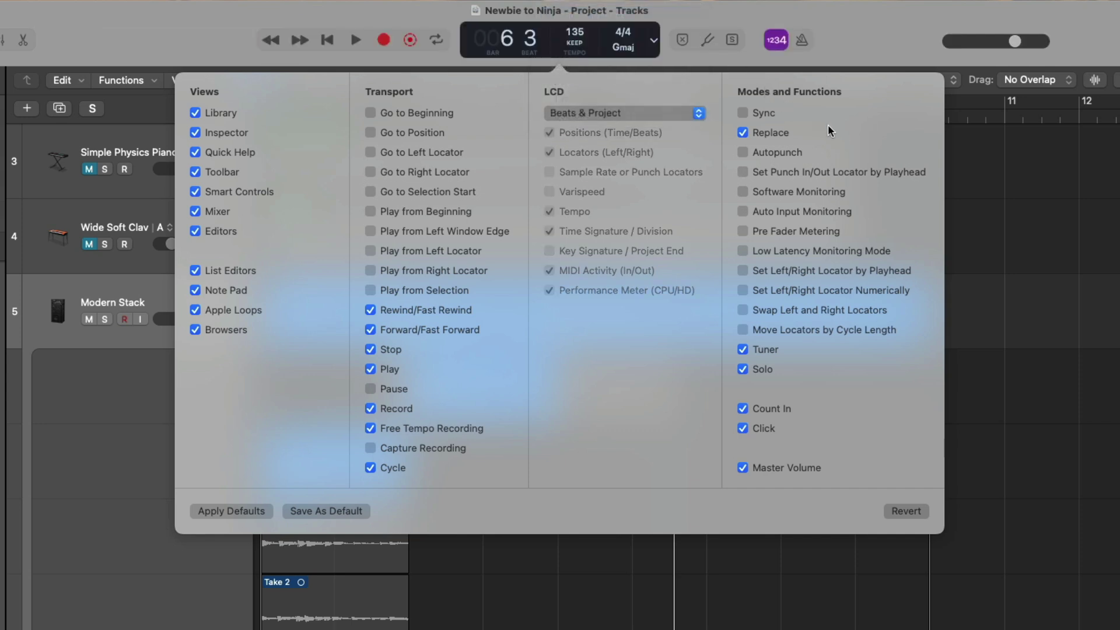
Step: Add Software Monitoring, Low Latency Monitoring Mode and Autopunch to the control bar, and close its customization
{"action": "left_click", "coordinate": [813, 189]}
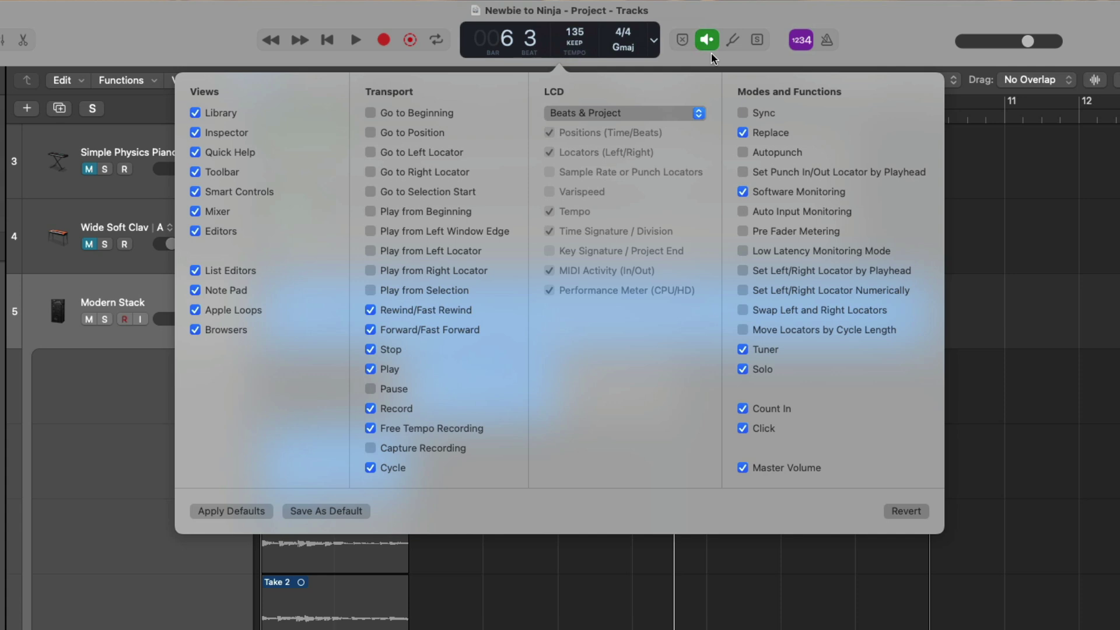
{"action": "left_click", "coordinate": [743, 250]}
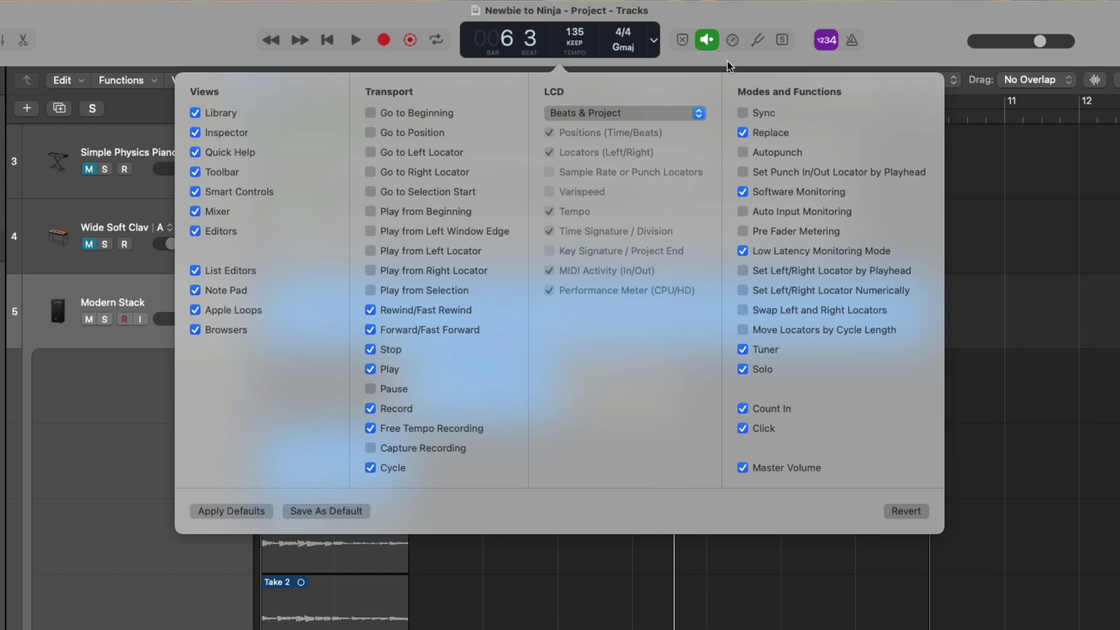
{"action": "left_click", "coordinate": [743, 151]}
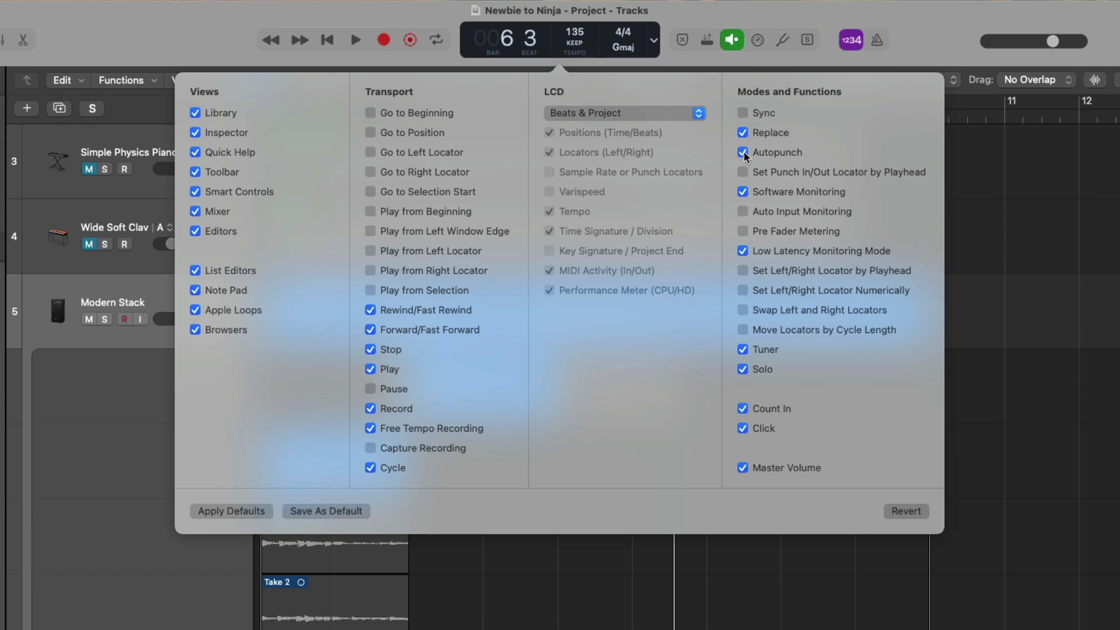
{"action": "left_click", "coordinate": [740, 63]}
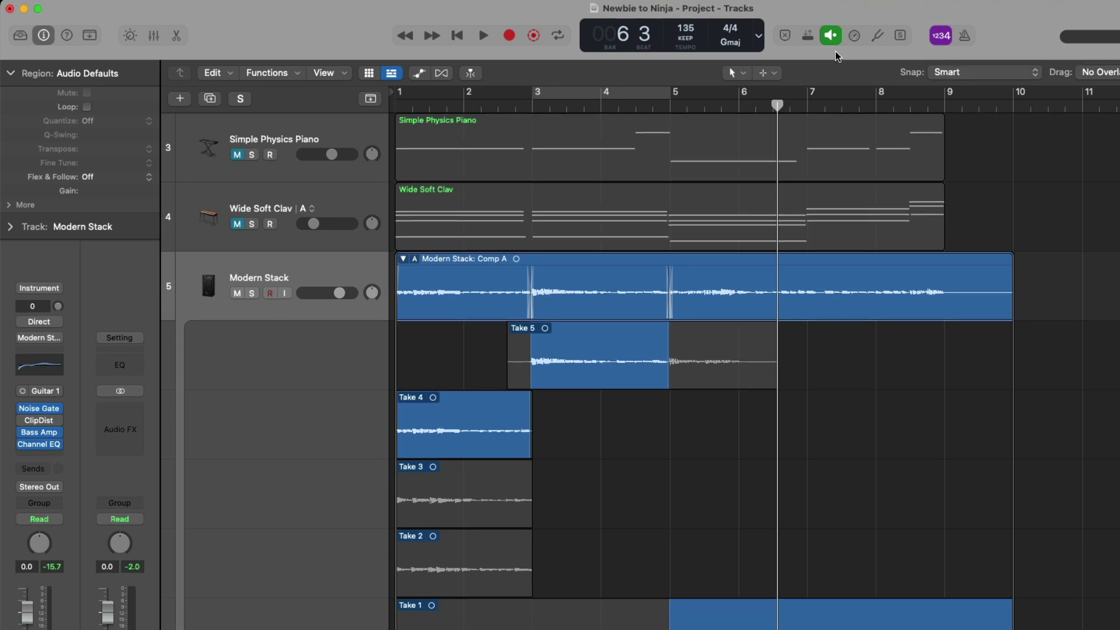
Step: Turn on Autopunch and set its punch range from bar 5 to bar 7
{"action": "left_click", "coordinate": [810, 37]}
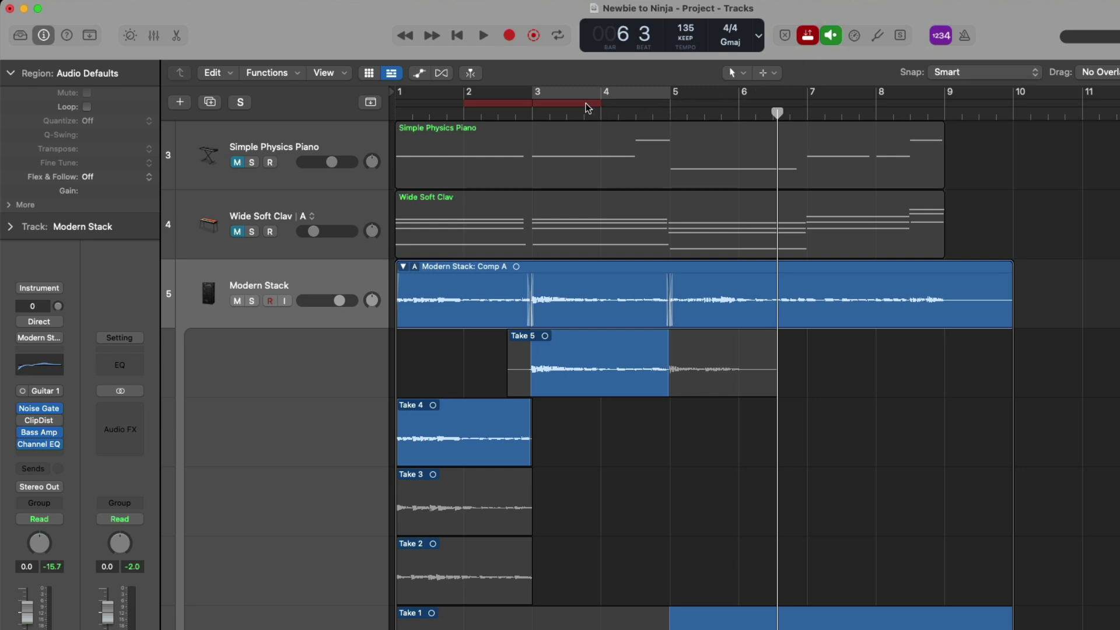
{"action": "left_click_drag", "start_coordinate": [588, 108], "coordinate": [793, 106]}
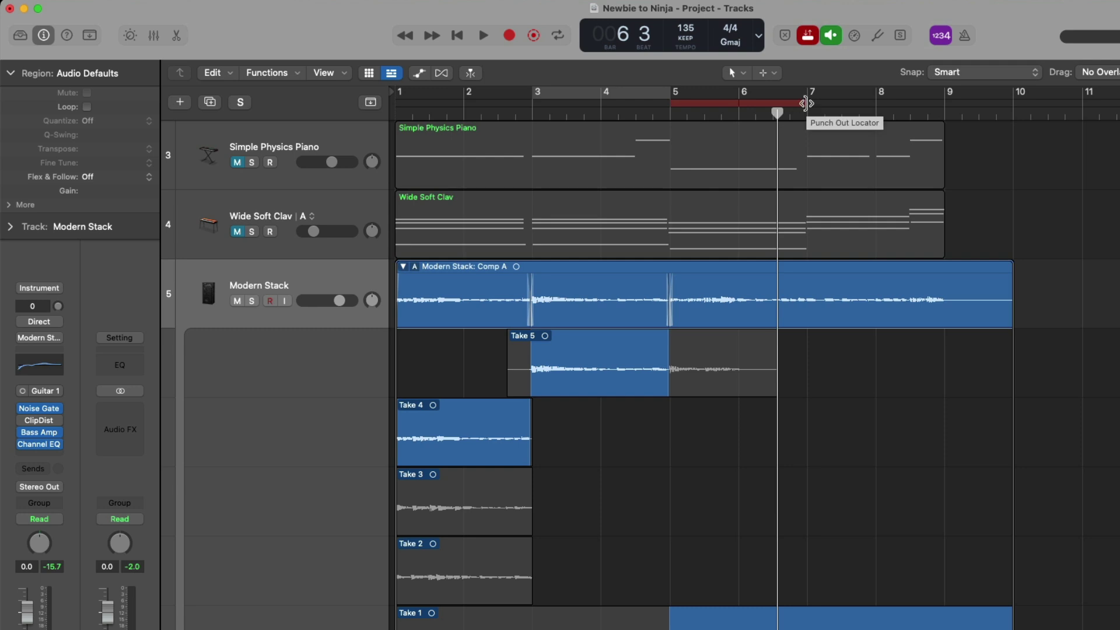
{"action": "mouse_move", "coordinate": [806, 103]}
{"action": "left_mouse_down"}
{"action": "mouse_move", "coordinate": [870, 102]}
{"action": "mouse_move", "coordinate": [810, 108]}
{"action": "left_mouse_up"}
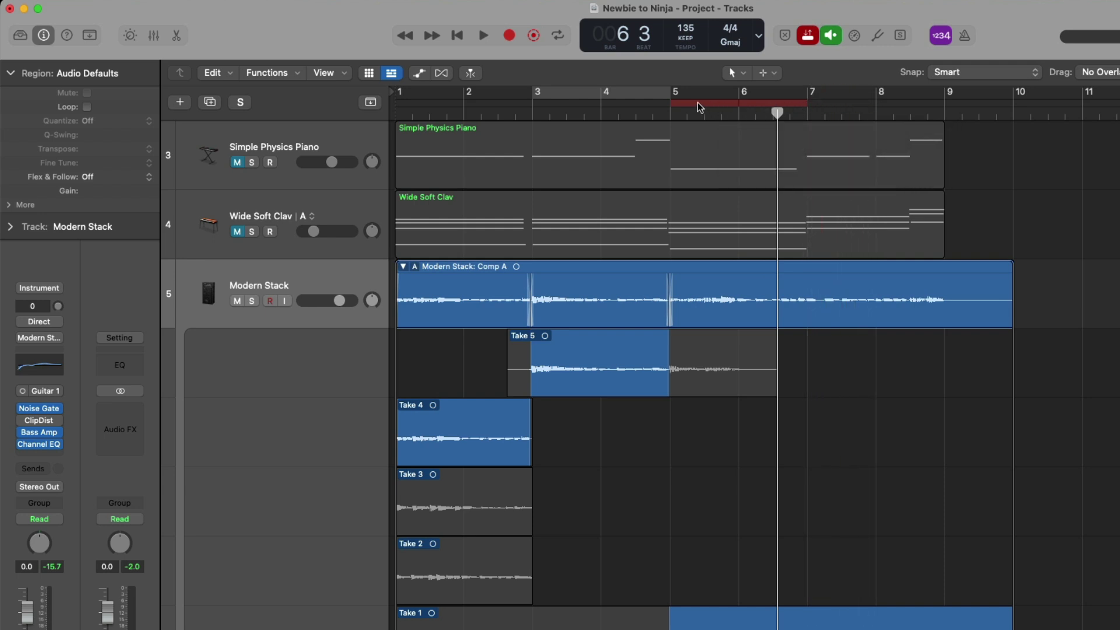
Step: Turn off the count-in and record an Autopunch pass over bars 5 to 7 on Modern Stack, starting playback from bar 1
{"action": "mouse_move", "coordinate": [669, 103]}
{"action": "left_mouse_down"}
{"action": "mouse_move", "coordinate": [706, 100]}
{"action": "mouse_move", "coordinate": [670, 100]}
{"action": "left_mouse_up"}
{"action": "left_click", "coordinate": [937, 36]}
{"action": "key", "text": "Return"}
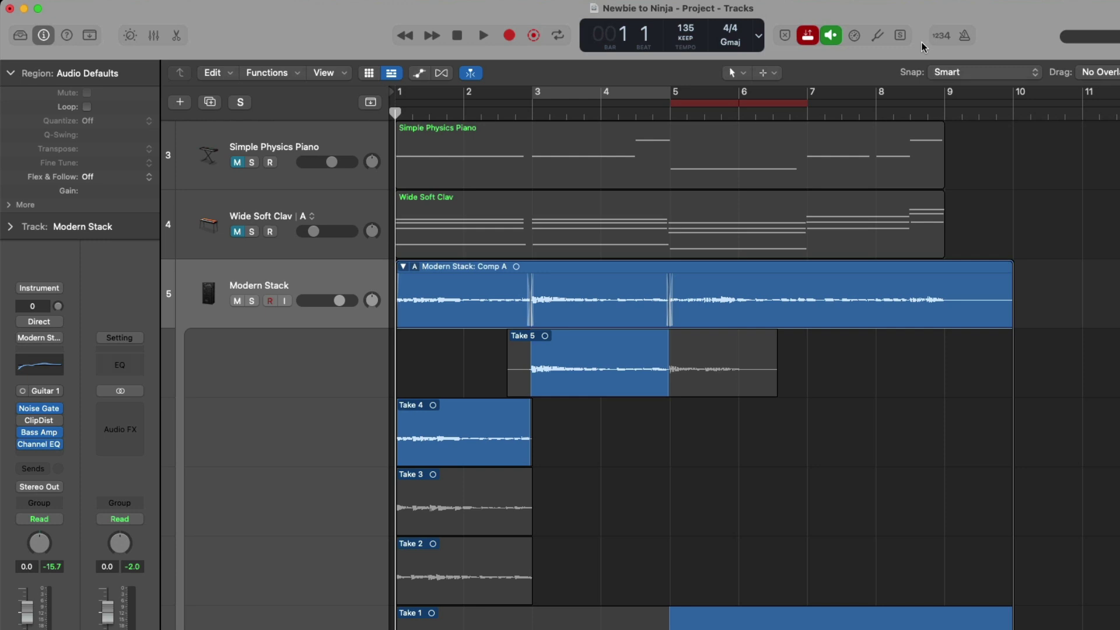
{"action": "key", "text": "r"}
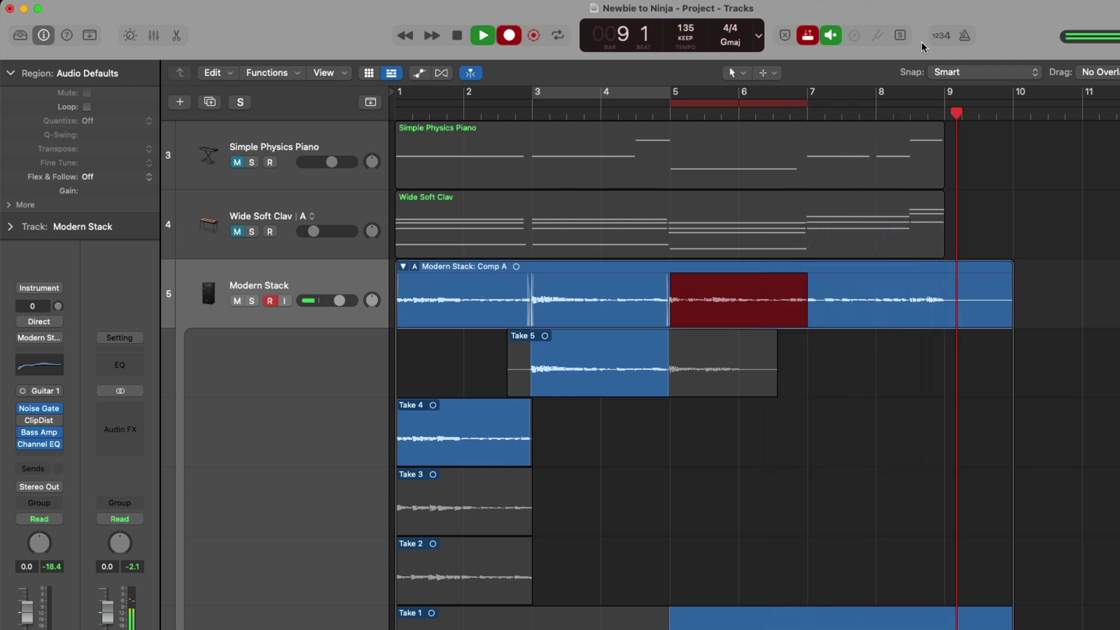
{"action": "key", "text": "space"}
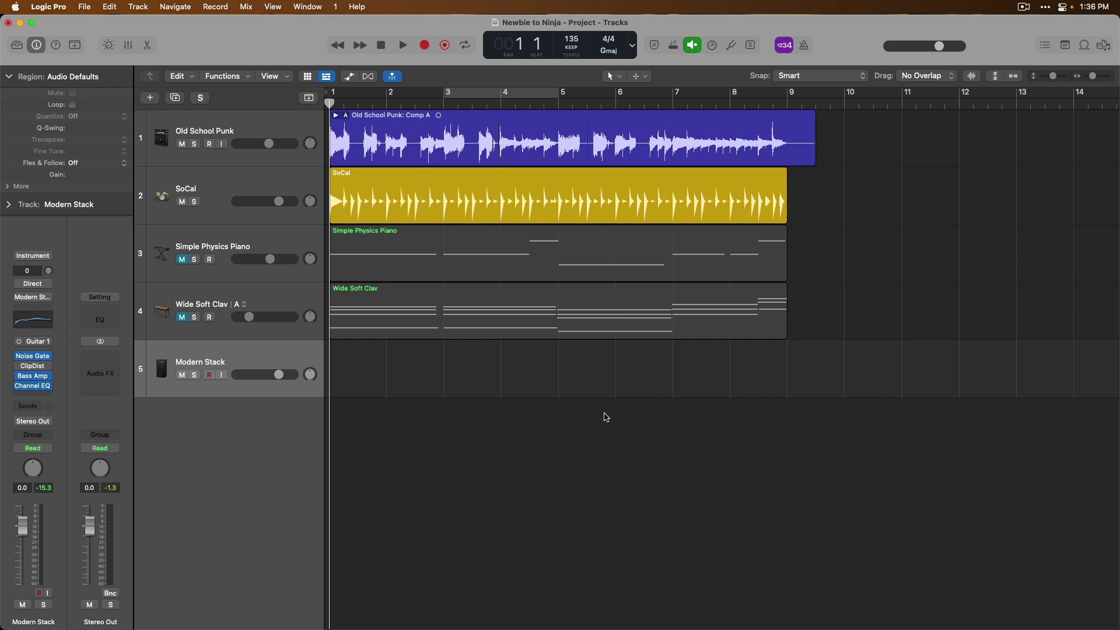
Step: Record a bass region on the empty Modern Stack track from bar 1 to about bar 5 beat 3, and return the playhead to the start
{"action": "key", "text": "r"}
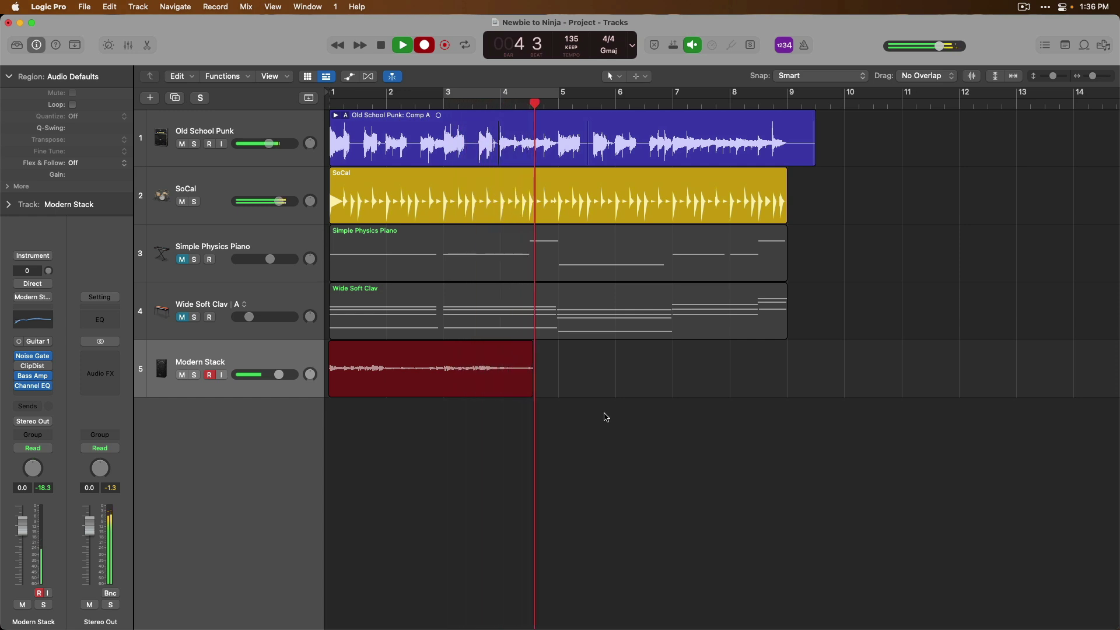
{"action": "key", "text": "space"}
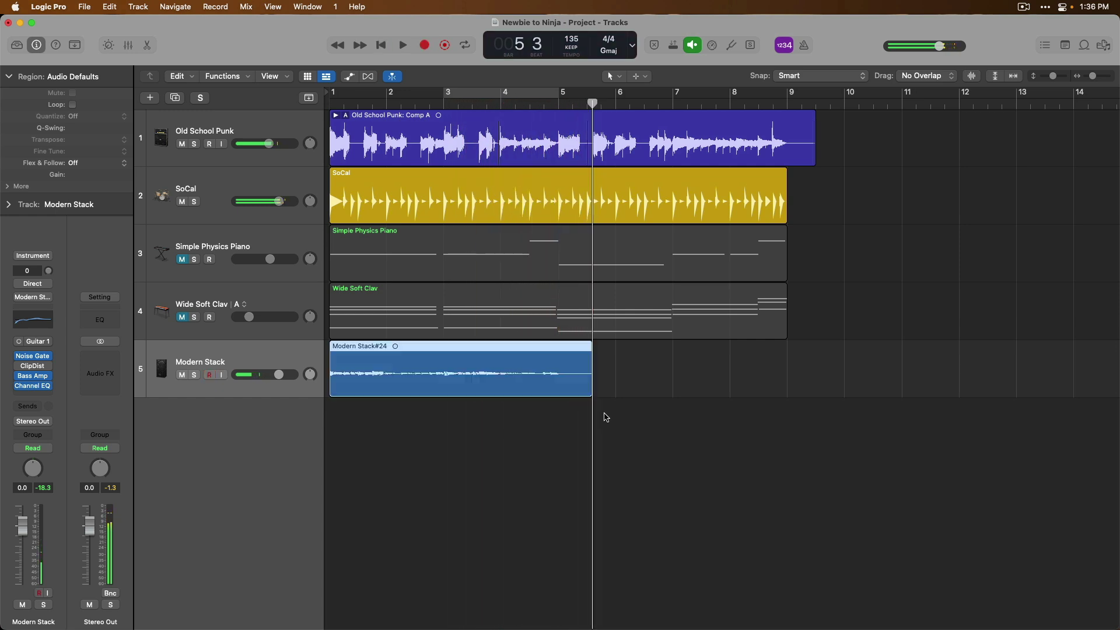
{"action": "key", "text": "Return"}
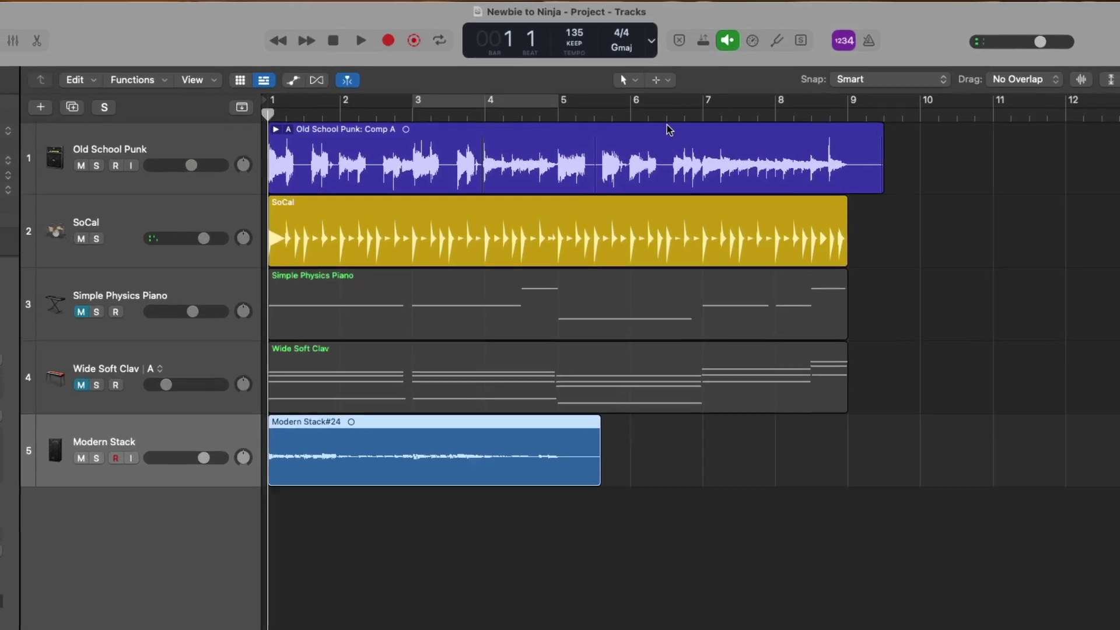
Step: Hide and restore Replace in the control bar customization, and turn on Replace mode
{"action": "left_click", "coordinate": [682, 40]}
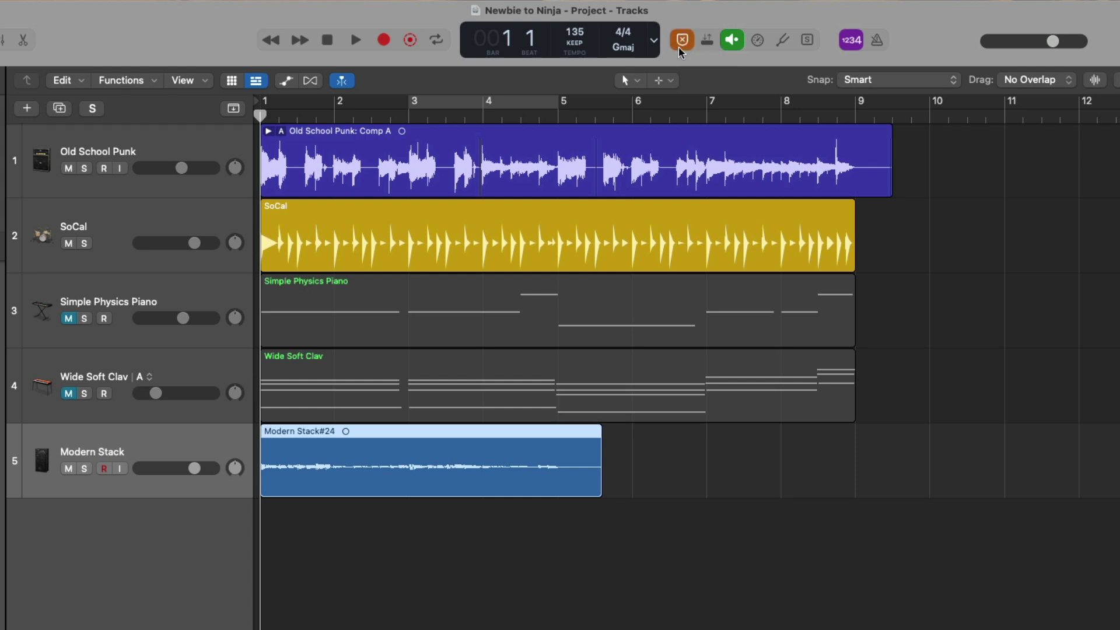
{"action": "right_click", "coordinate": [679, 60]}
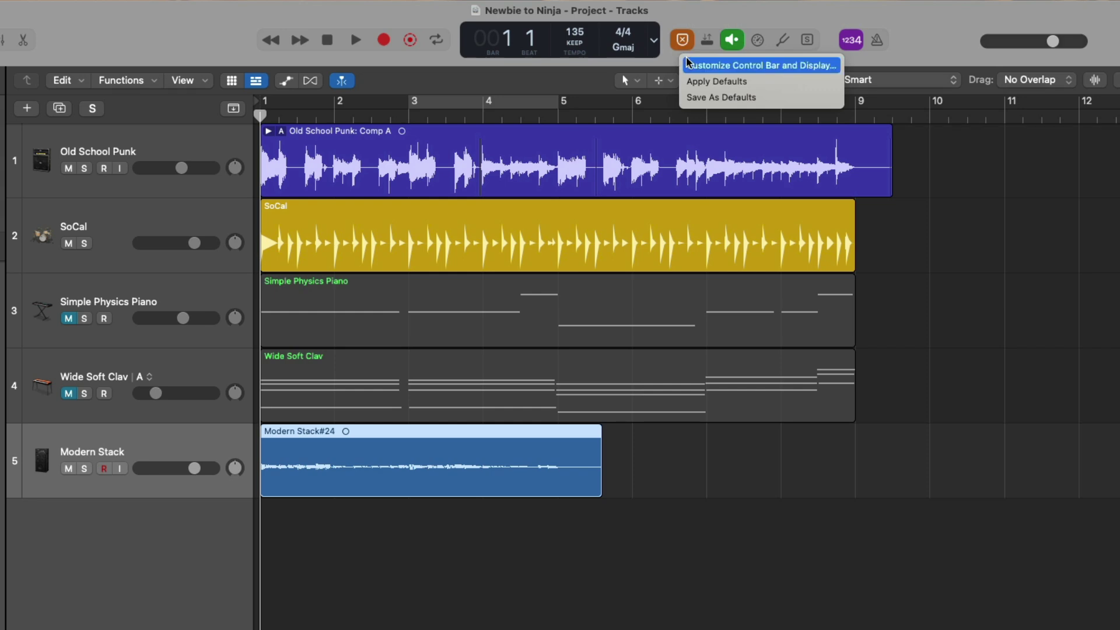
{"action": "left_click", "coordinate": [687, 63]}
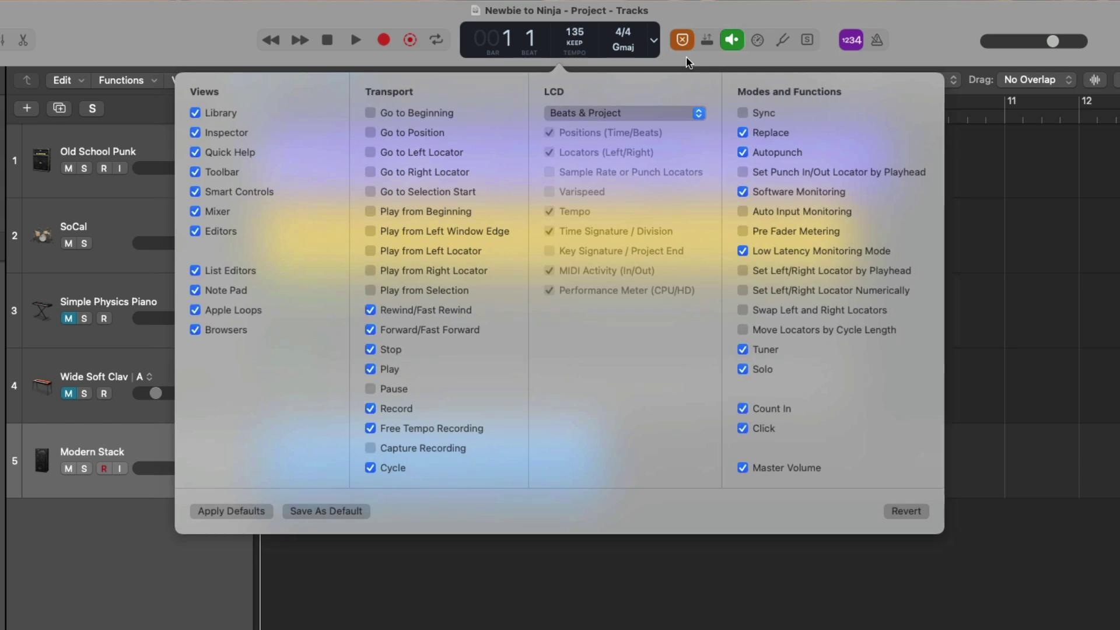
{"action": "left_click", "coordinate": [743, 132]}
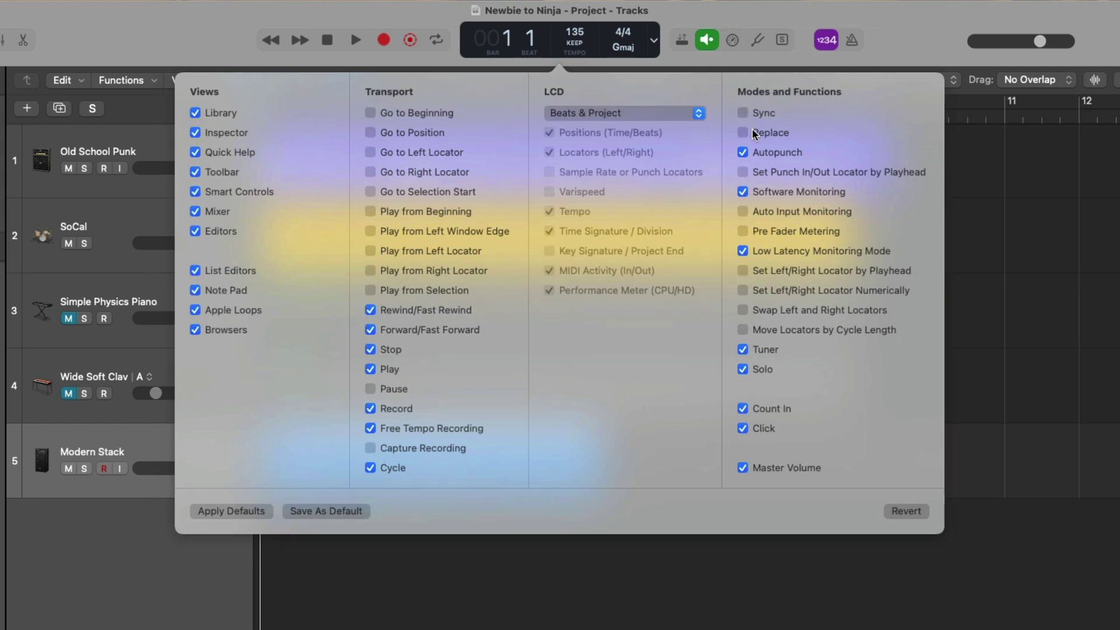
{"action": "left_click", "coordinate": [742, 133]}
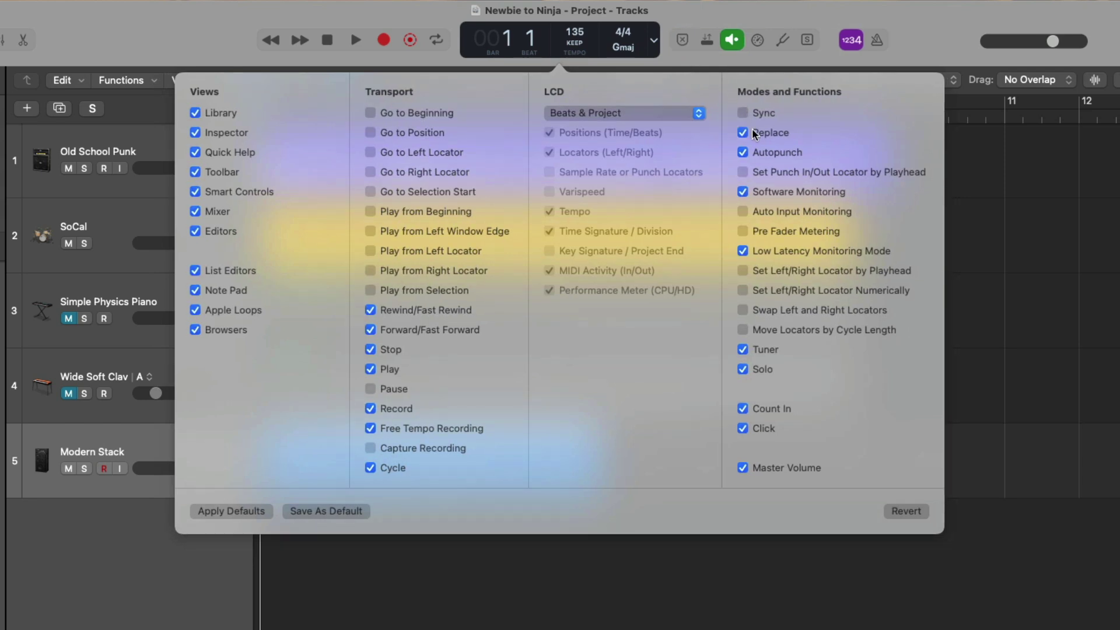
{"action": "left_click", "coordinate": [682, 42]}
{"action": "left_click", "coordinate": [682, 41]}
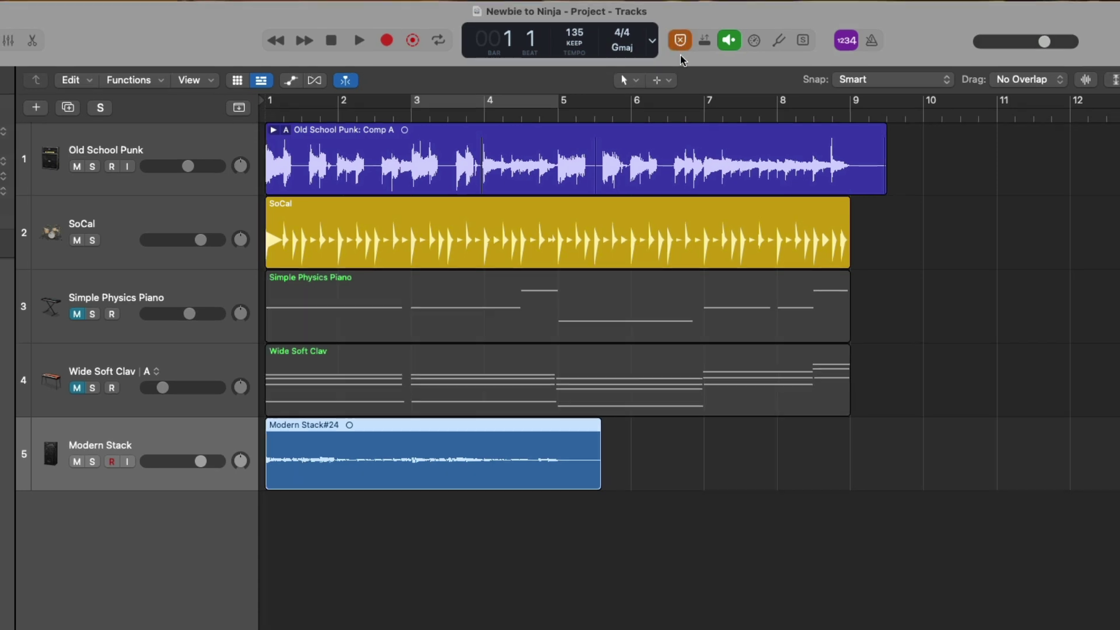
Step: Record over the Modern Stack region in Replace mode from bar 1 to about bar 3 beat 3, and select the remaining original region
{"action": "key", "text": "r"}
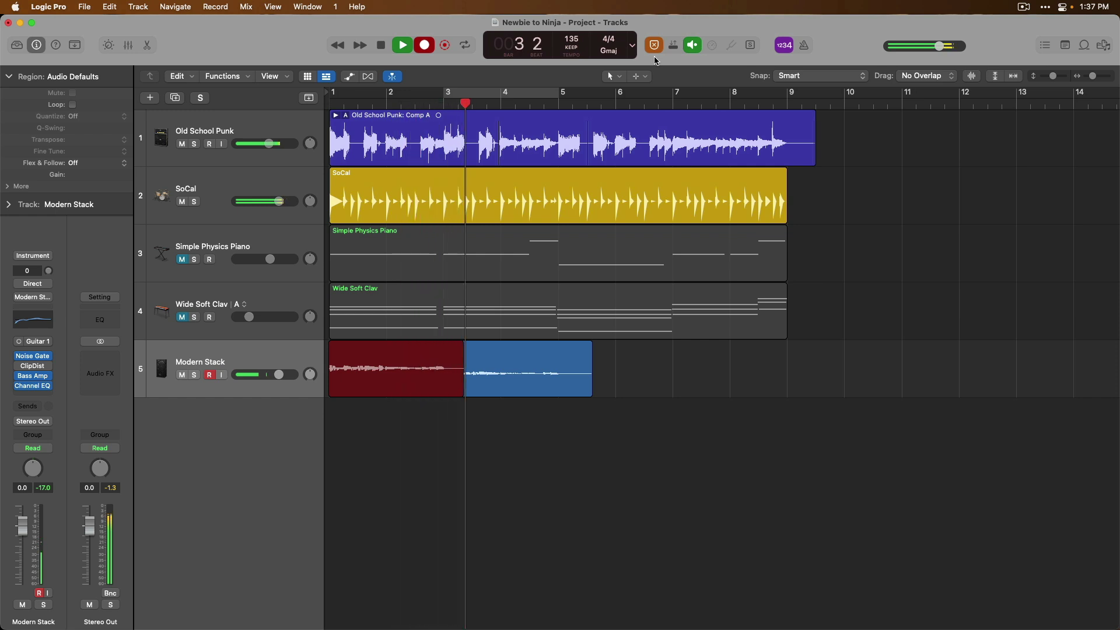
{"action": "key", "text": "space"}
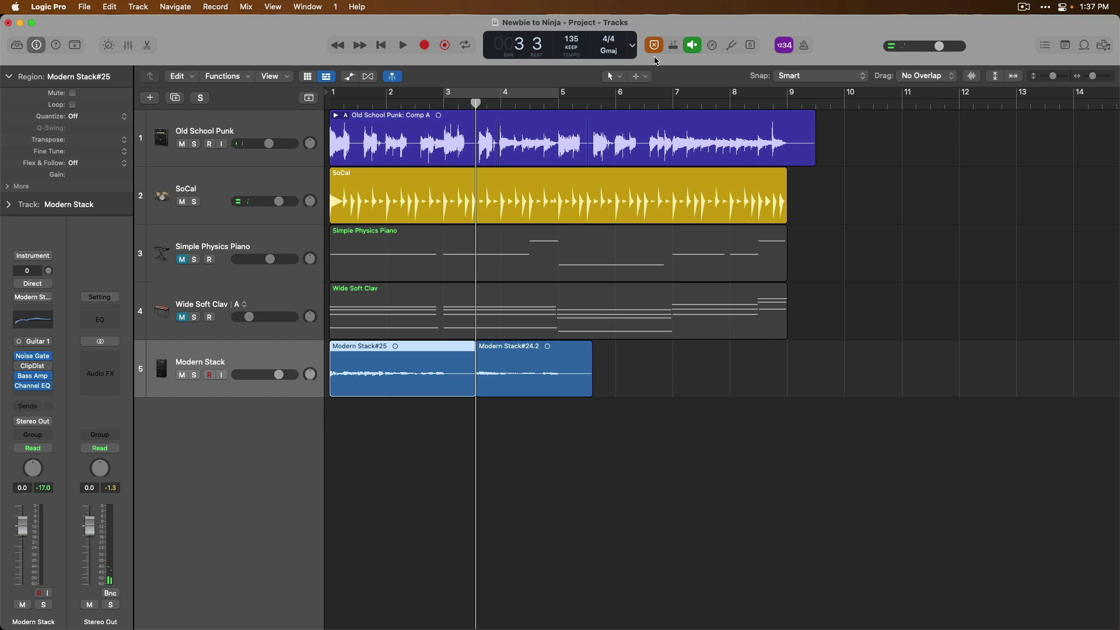
{"action": "left_click", "coordinate": [539, 353]}
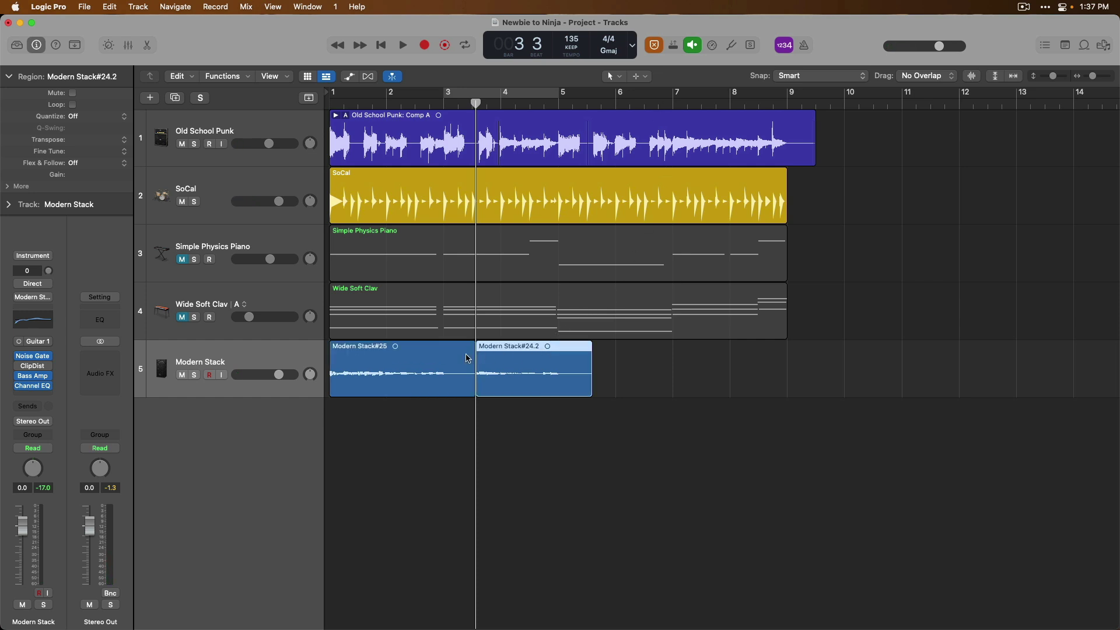
Step: Move the Modern Stack#25 region onto a new track below, and extend the start of Modern Stack#24.2 back to bar 1
{"action": "left_click_drag", "start_coordinate": [468, 358], "coordinate": [469, 416]}
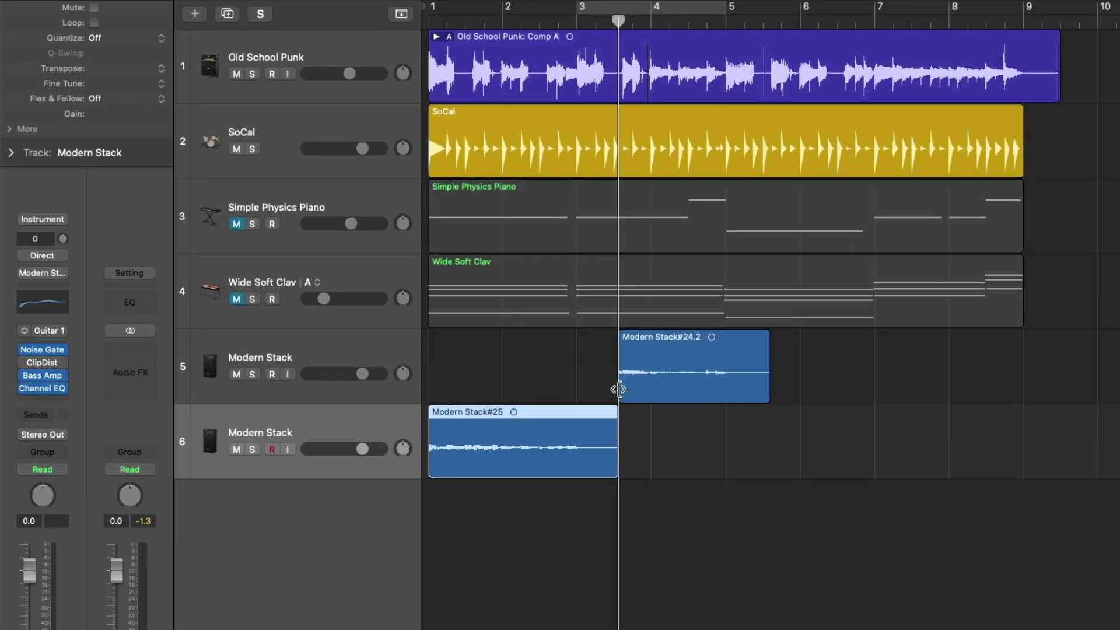
{"action": "left_click_drag", "start_coordinate": [619, 390], "coordinate": [619, 389]}
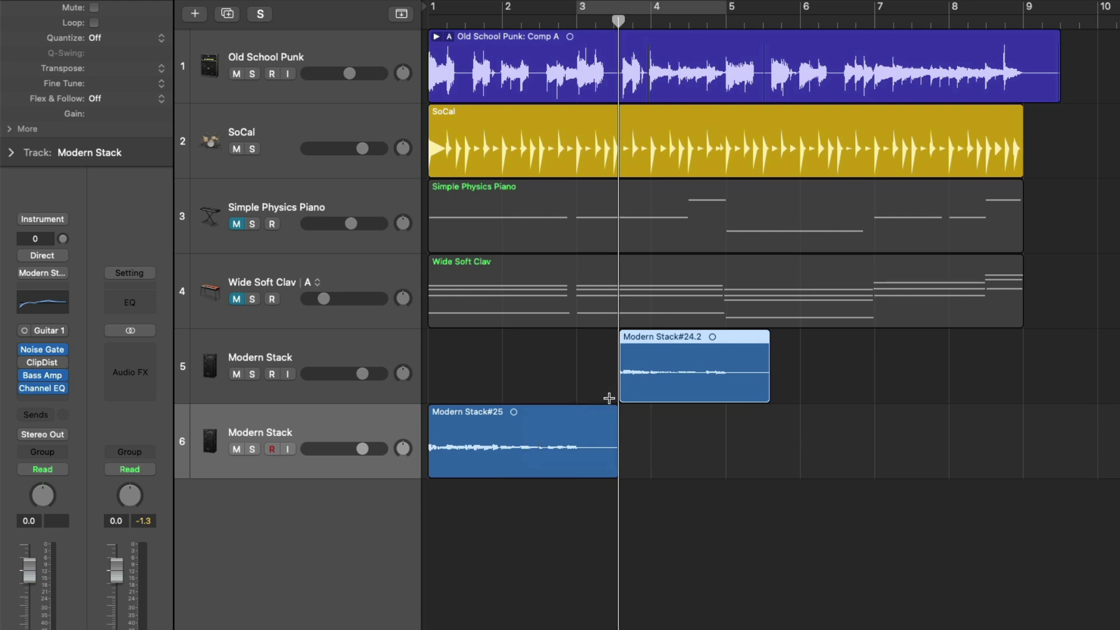
{"action": "left_click_drag", "start_coordinate": [619, 389], "coordinate": [430, 392]}
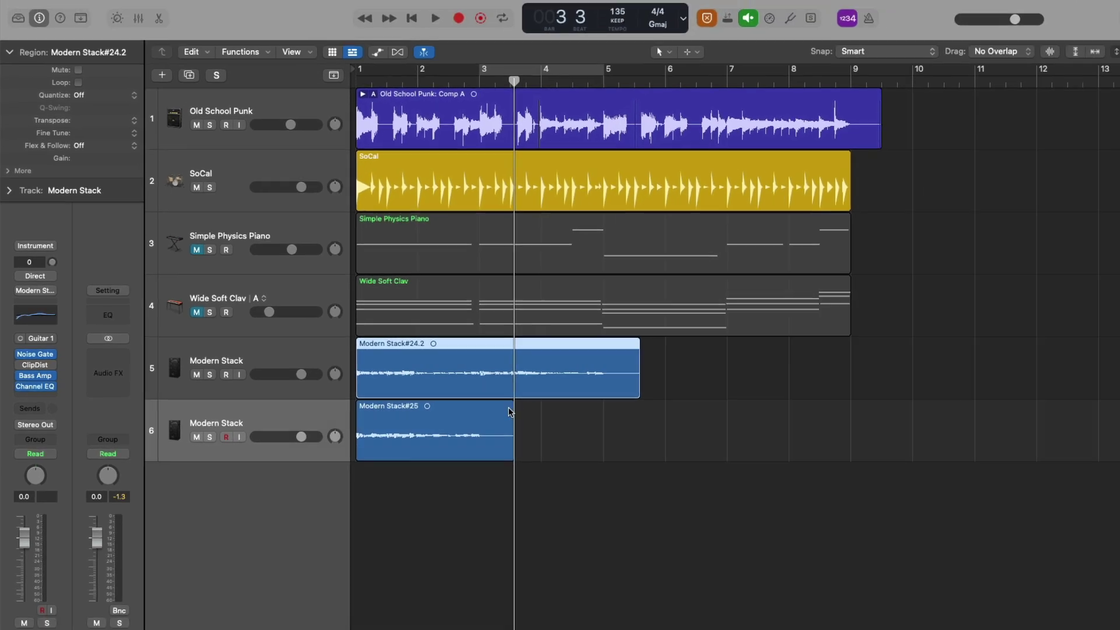
Step: Delete the Modern Stack#25 region and its track 6, and return the playhead to the start
{"action": "left_click", "coordinate": [604, 417]}
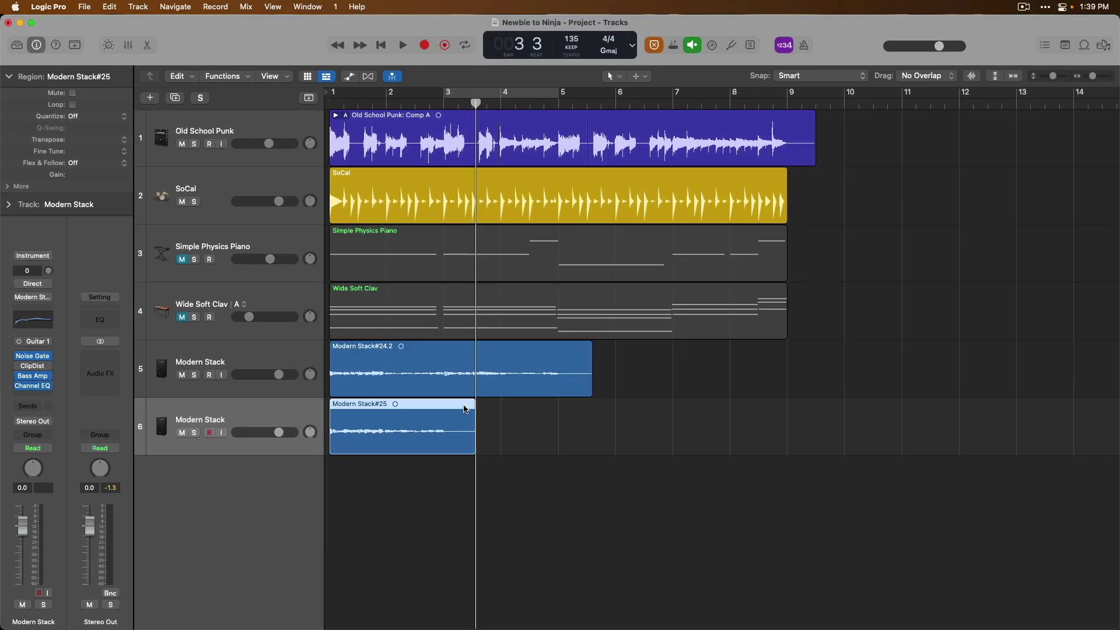
{"action": "key", "text": "BackSpace"}
{"action": "key", "text": "Return"}
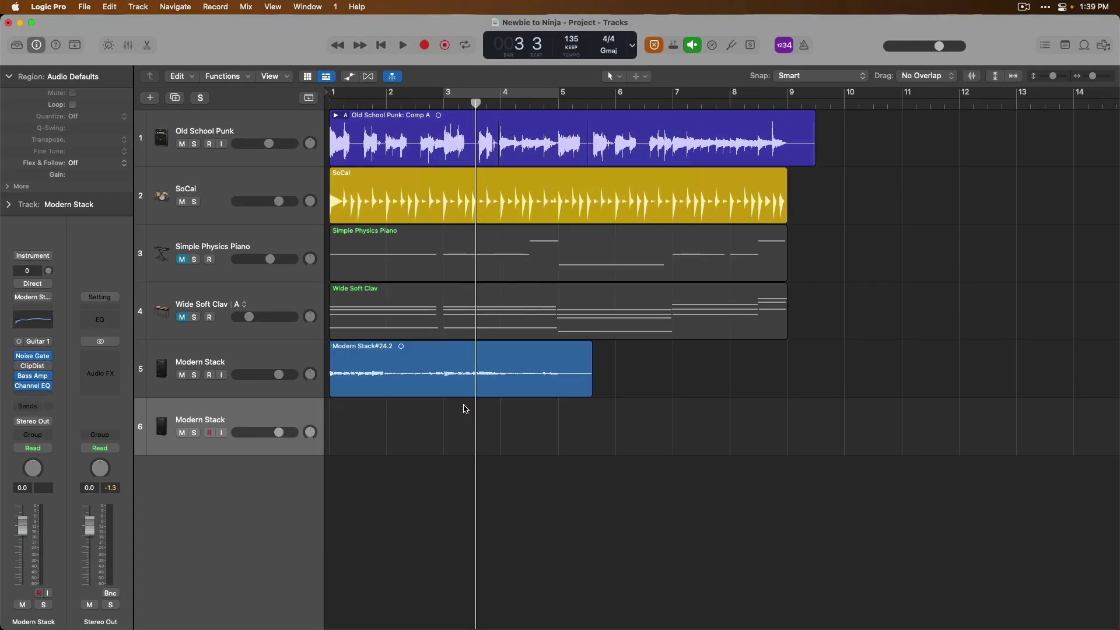
{"action": "key", "text": "super+BackSpace"}
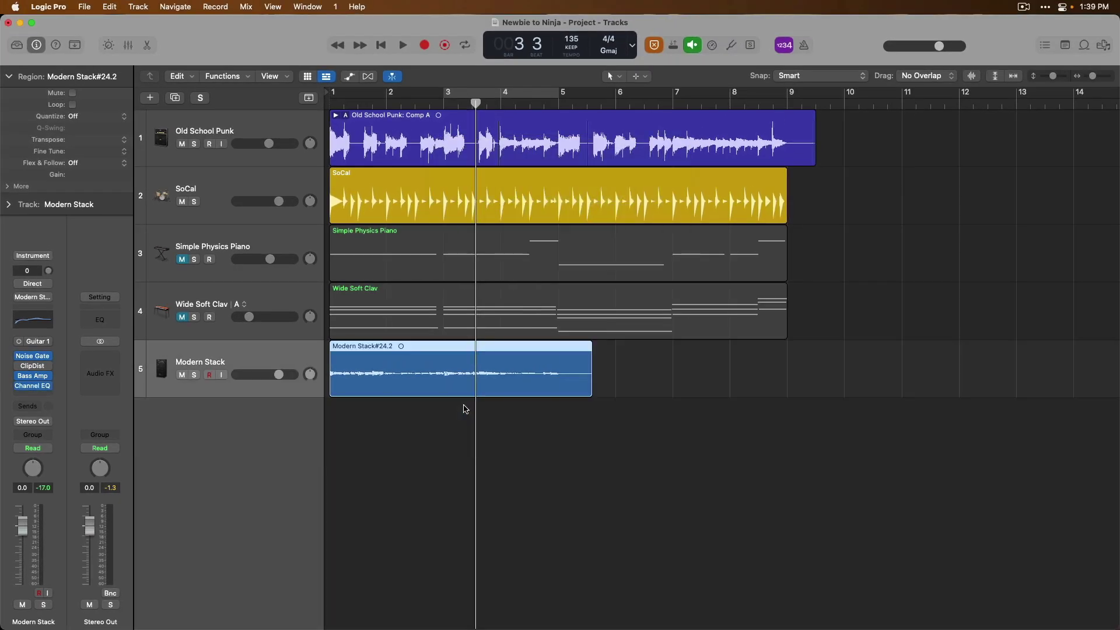
{"action": "key", "text": "Return"}
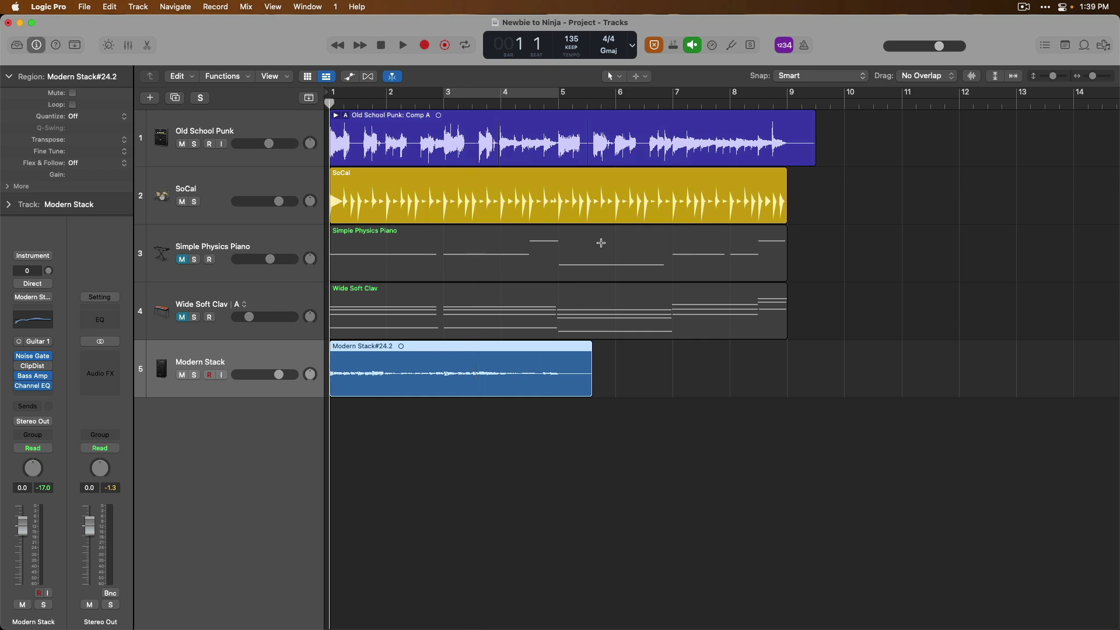
Step: Turn off Replace mode, record over the Modern Stack region from bar 1 to about bar 5 beat 2, and return to the start
{"action": "left_click", "coordinate": [654, 46]}
{"action": "key", "text": "r"}
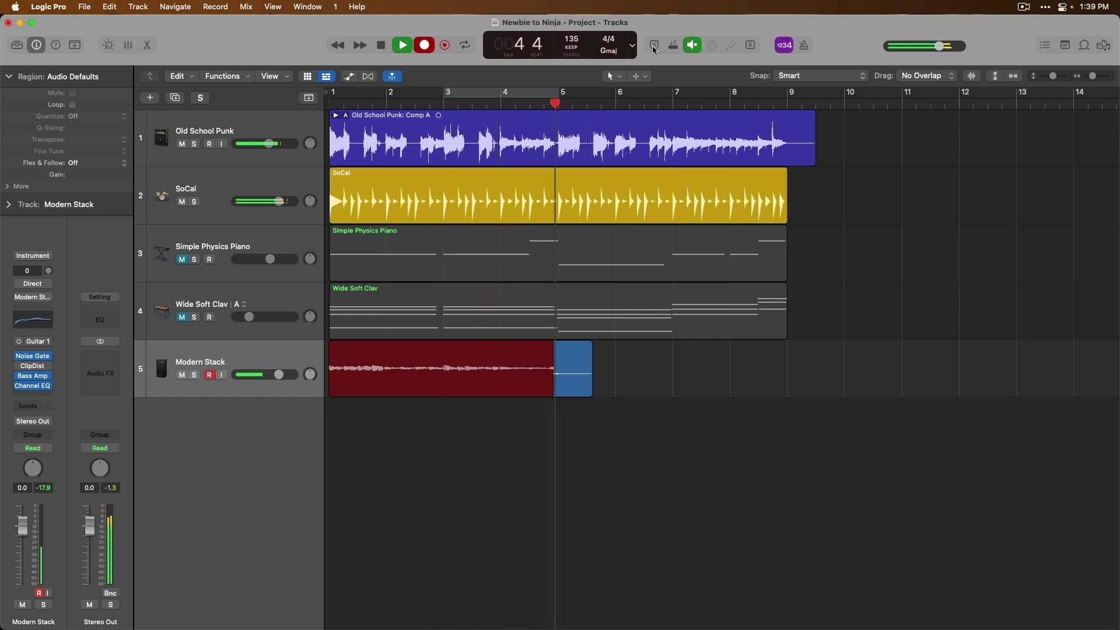
{"action": "key", "text": "space"}
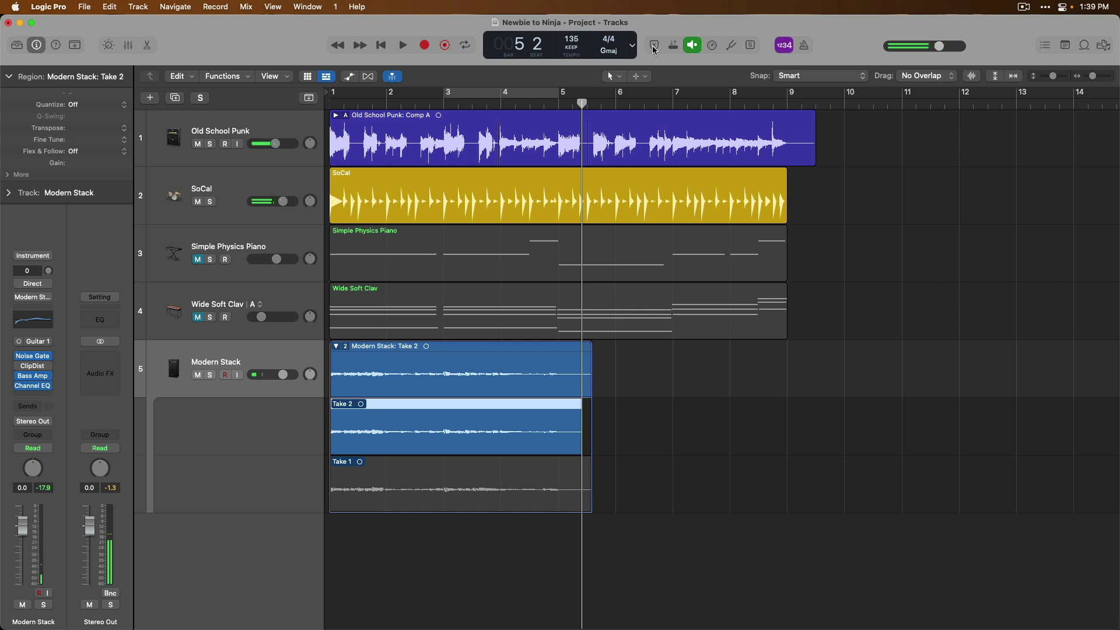
{"action": "key", "text": "Return"}
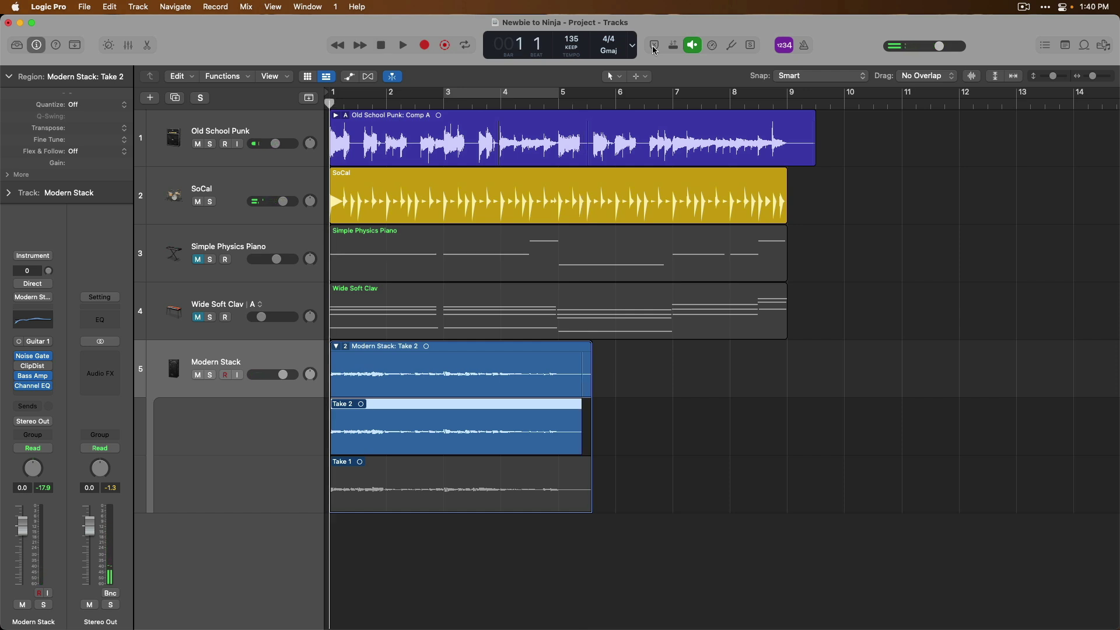
Step: Turn on Replace mode and record over Take 2 in the Modern Stack take folder from bar 1 to about bar 3 beat 2
{"action": "left_click", "coordinate": [655, 46]}
{"action": "key", "text": "r"}
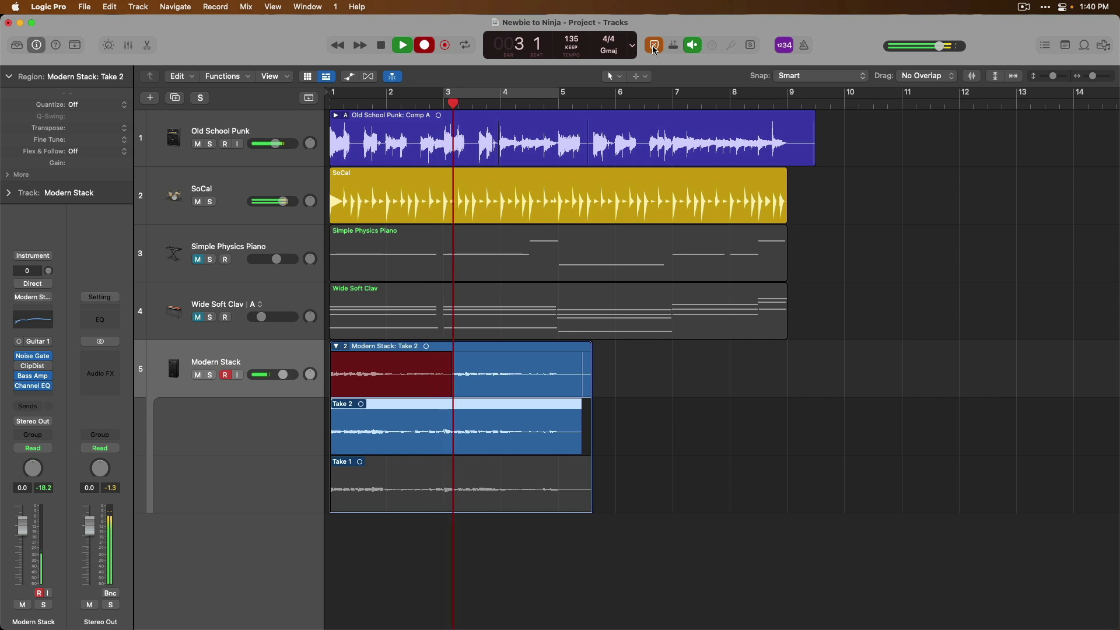
{"action": "key", "text": "space"}
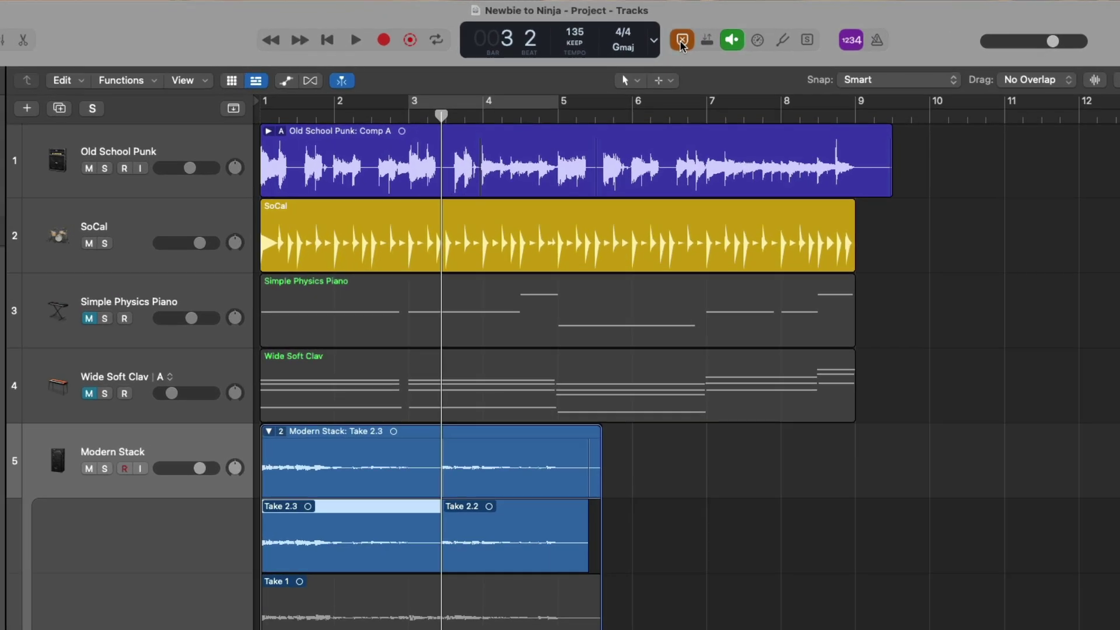
Step: Set the Replace mode's MIDI option to Region Erase
{"action": "right_click", "coordinate": [681, 43]}
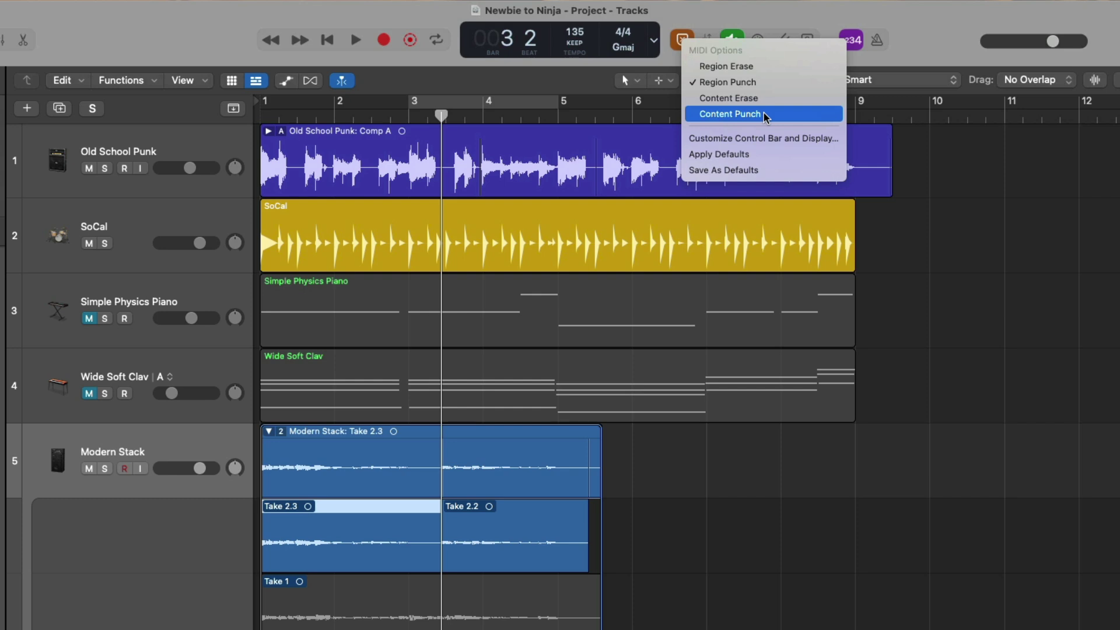
{"action": "left_click", "coordinate": [774, 66]}
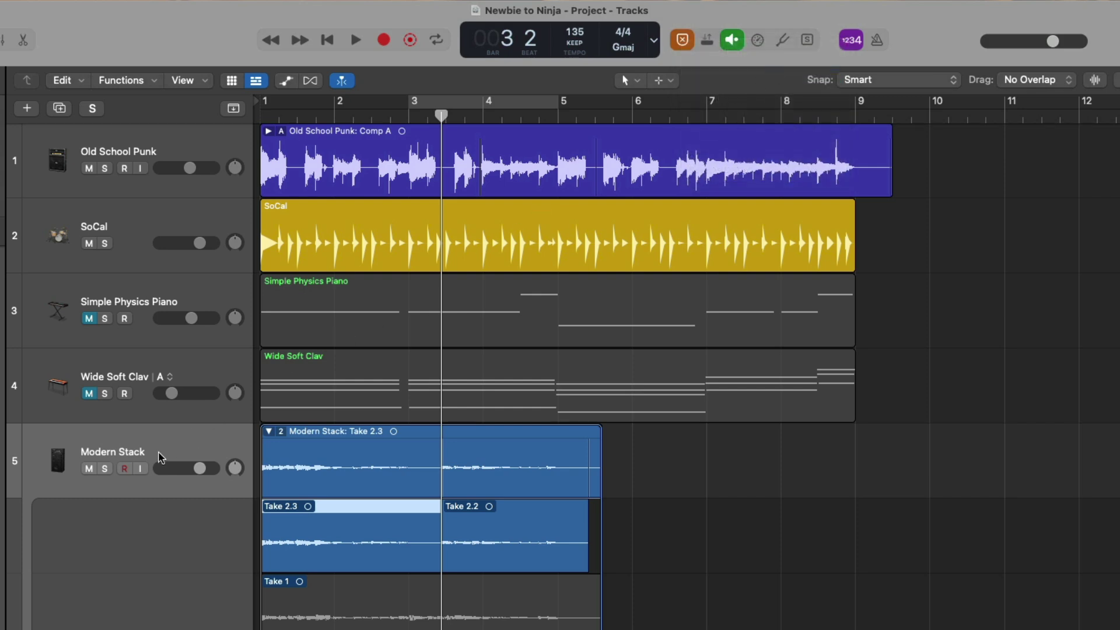
Step: Mute the Modern Stack track, unmute and select the Wide Soft Clav track, and return the playhead to the start
{"action": "left_click", "coordinate": [90, 469]}
{"action": "left_click", "coordinate": [89, 394]}
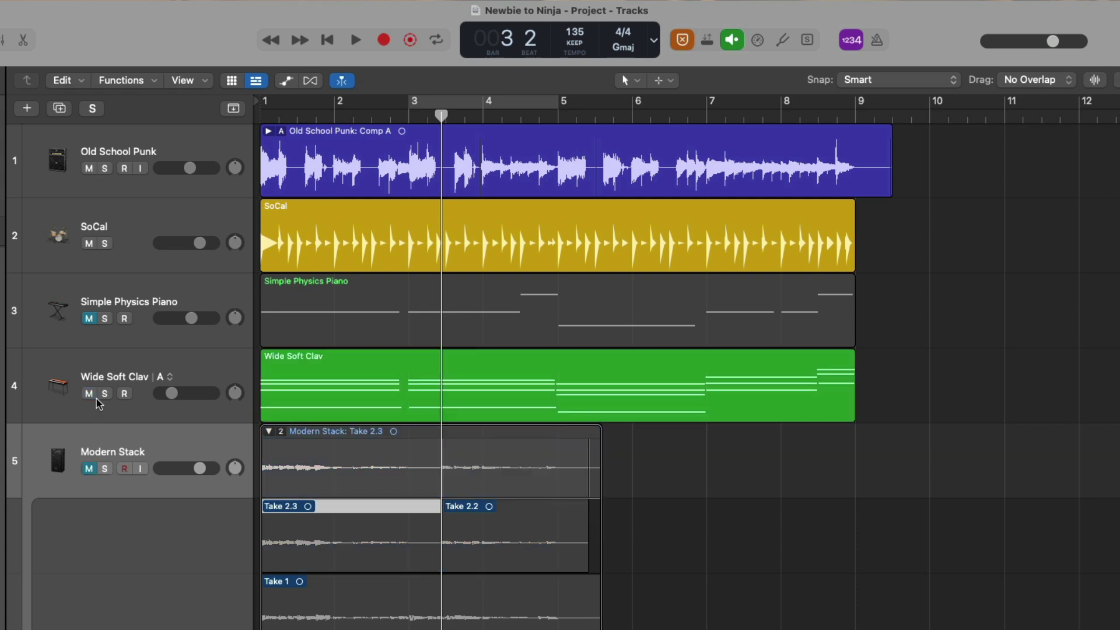
{"action": "key", "text": "Return"}
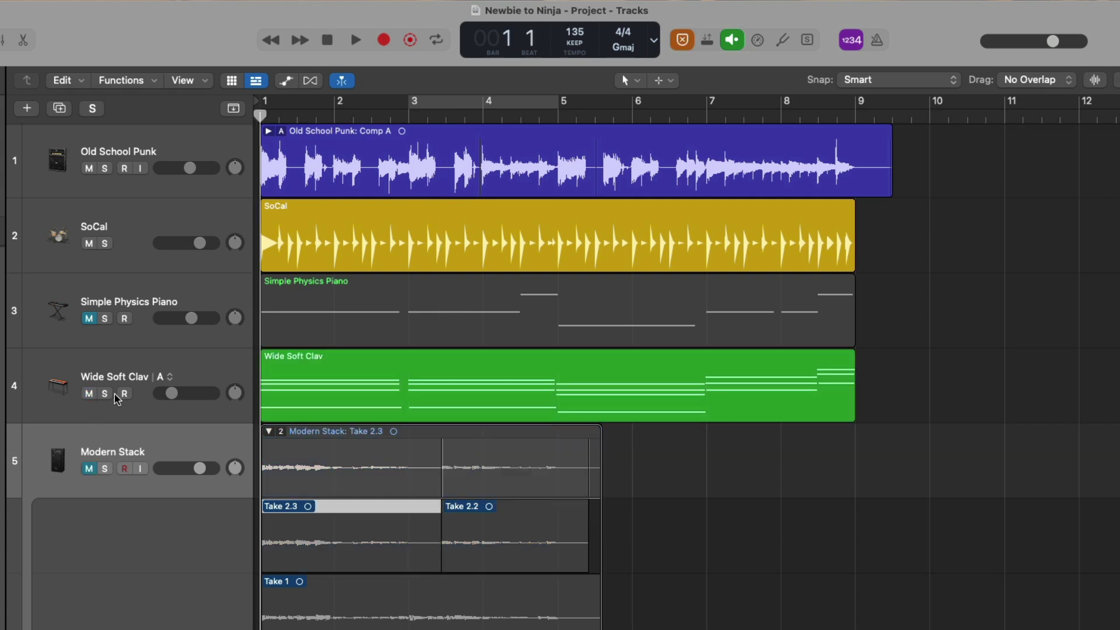
{"action": "left_click", "coordinate": [125, 366]}
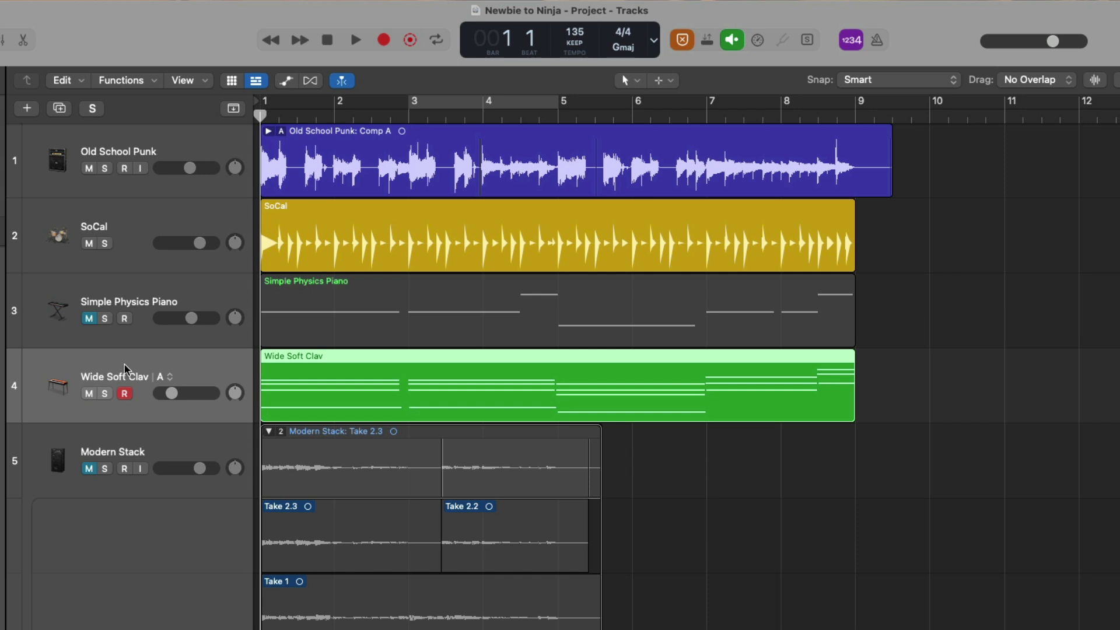
Step: Record over the Wide Soft Clav region from bar 1 to about bar 2 beat 4 in Region Erase mode, and undo the recording
{"action": "key", "text": "r"}
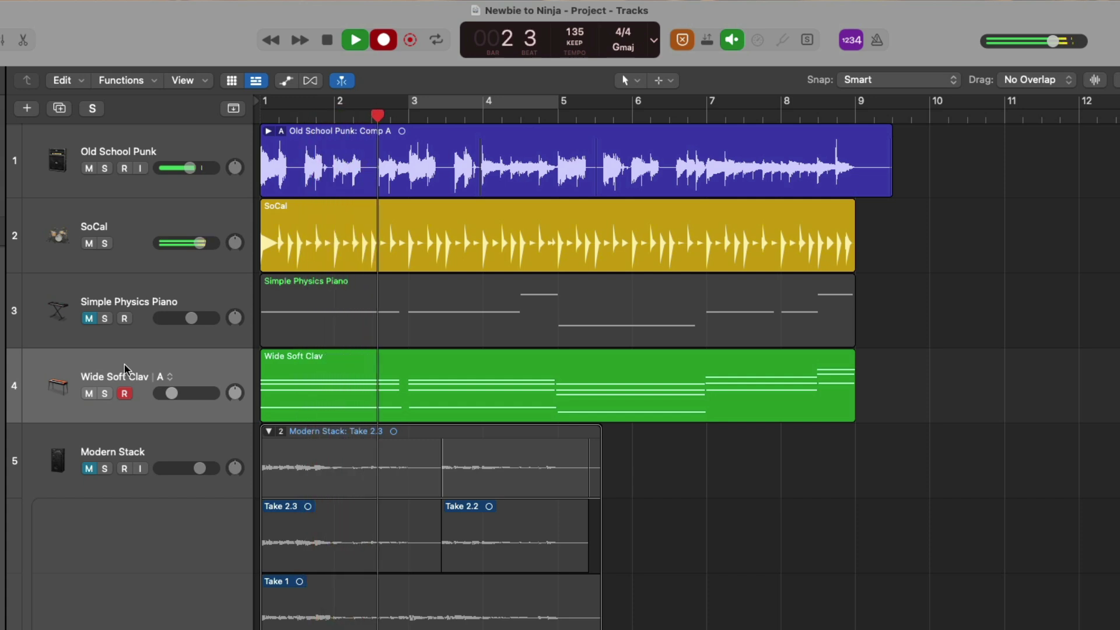
{"action": "key", "text": "space"}
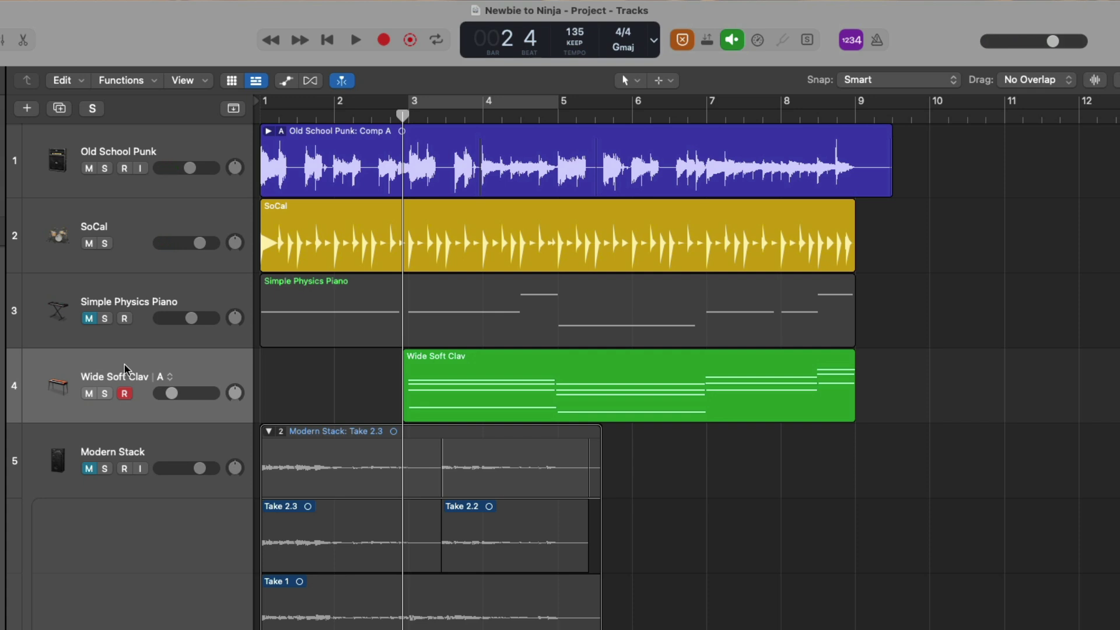
{"action": "key", "text": "super+z"}
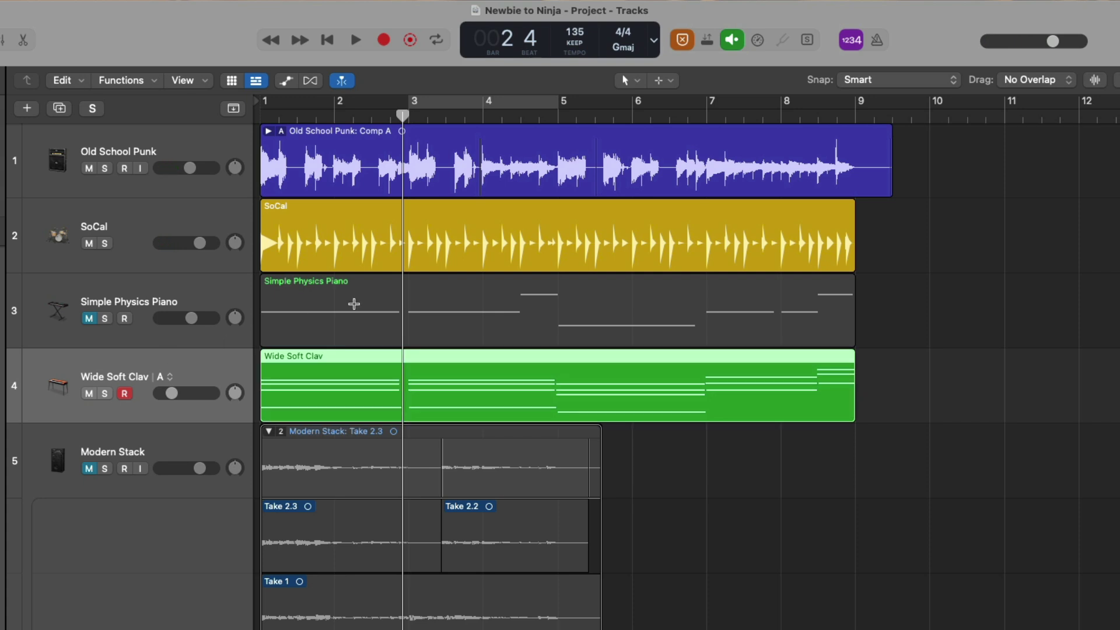
Step: Record over the Wide Soft Clav region from bar 1 to about bar 5 beat 4 in Region Punch mode, and undo the recording
{"action": "right_click", "coordinate": [689, 46]}
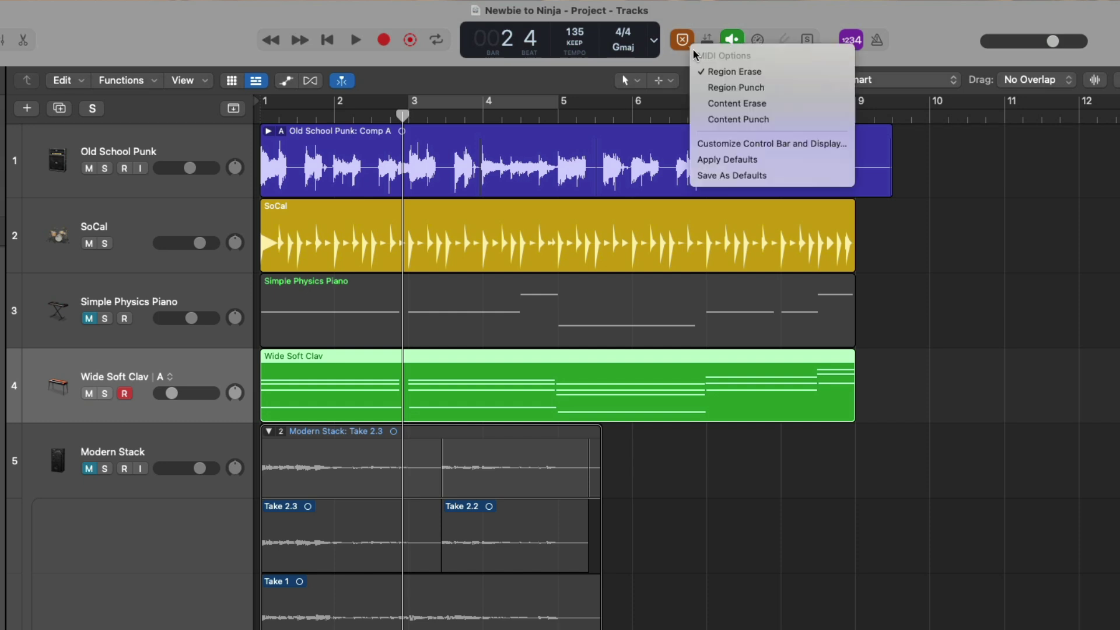
{"action": "left_click", "coordinate": [712, 87]}
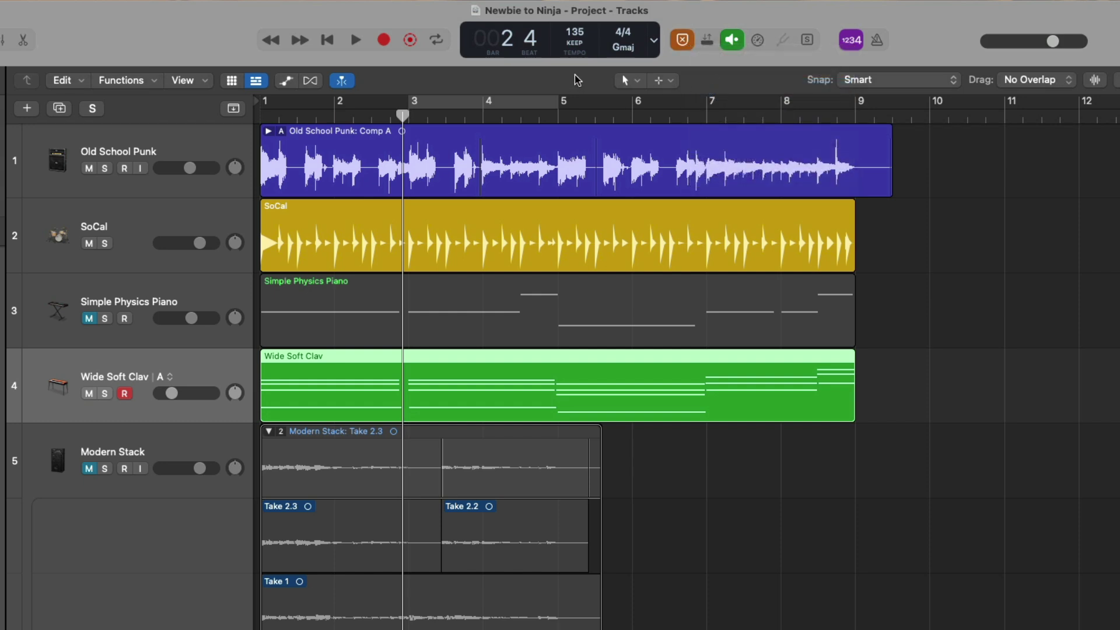
{"action": "key", "text": "Return"}
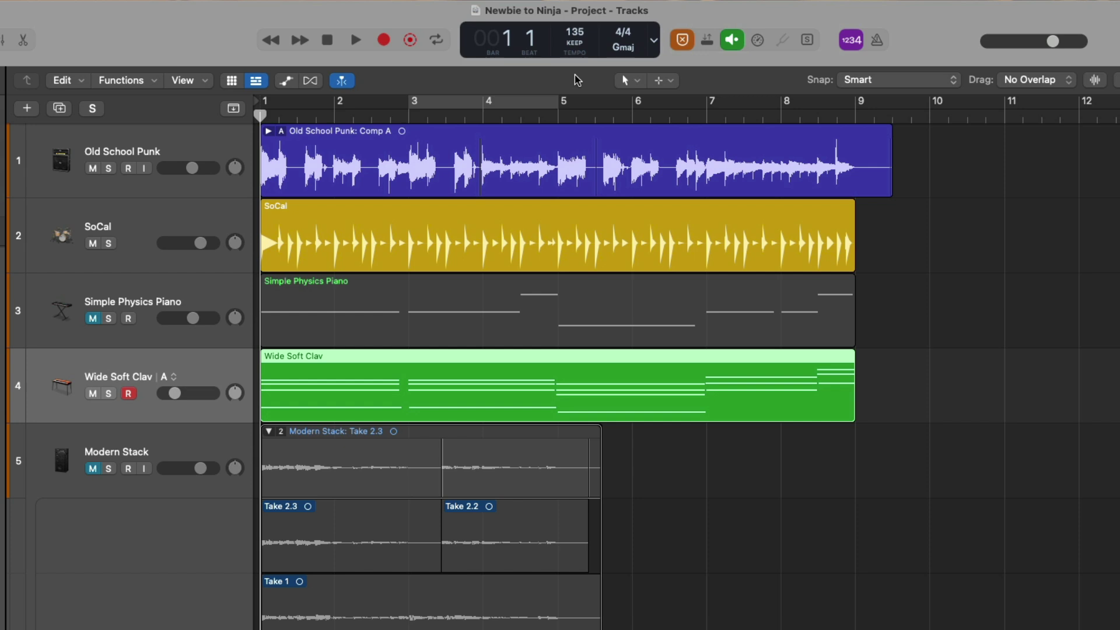
{"action": "key", "text": "r"}
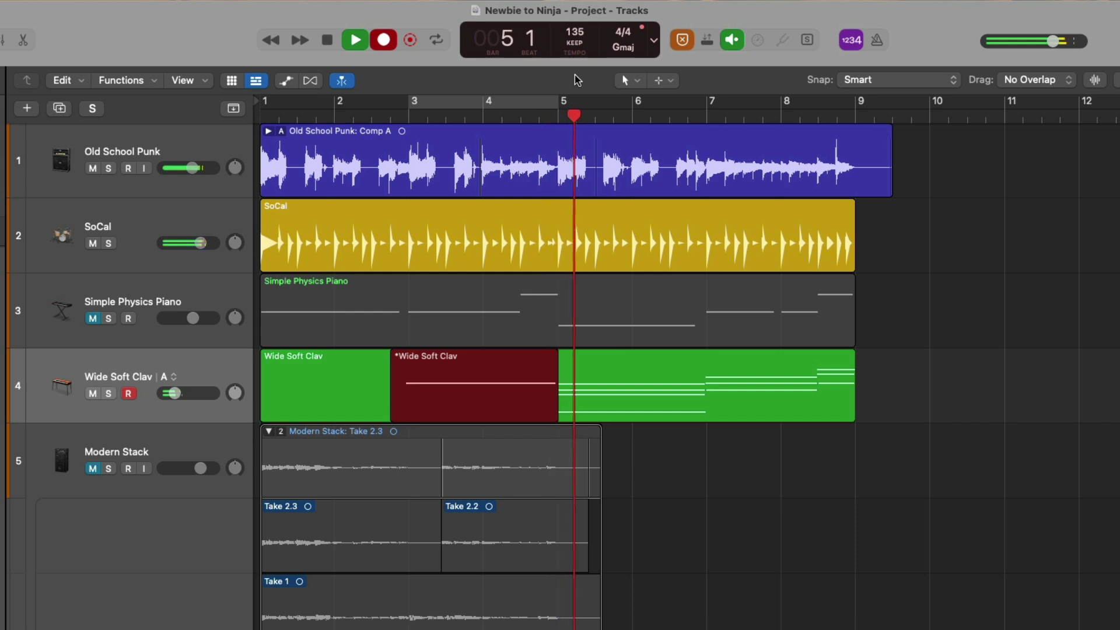
{"action": "key", "text": "space"}
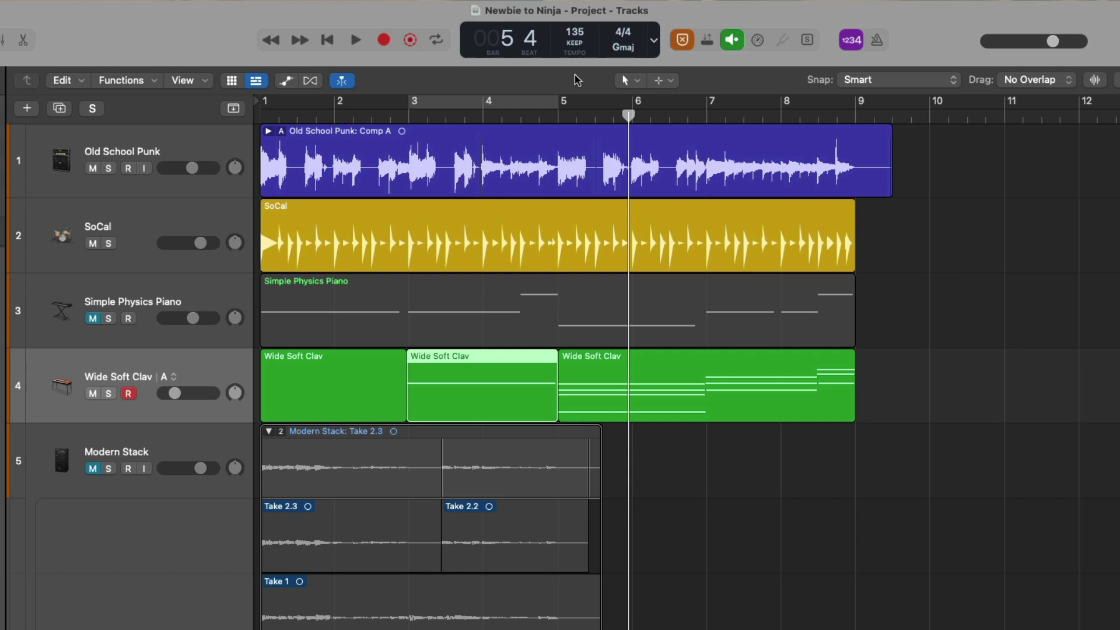
{"action": "key", "text": "super+j"}
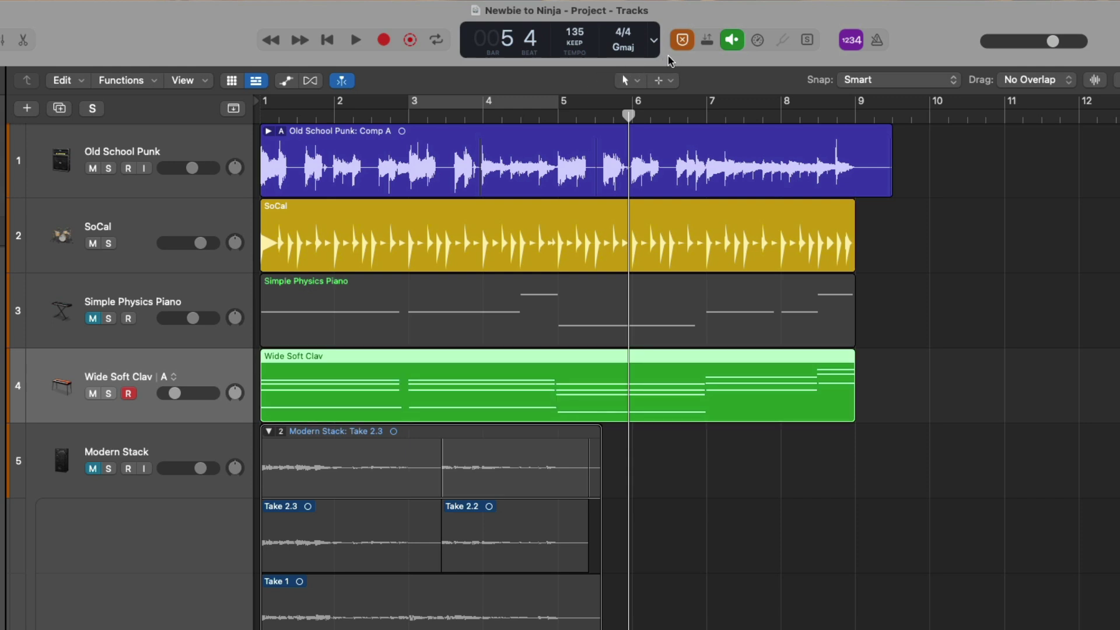
Step: Set the Replace mode's MIDI option to Content Erase
{"action": "right_click", "coordinate": [684, 44]}
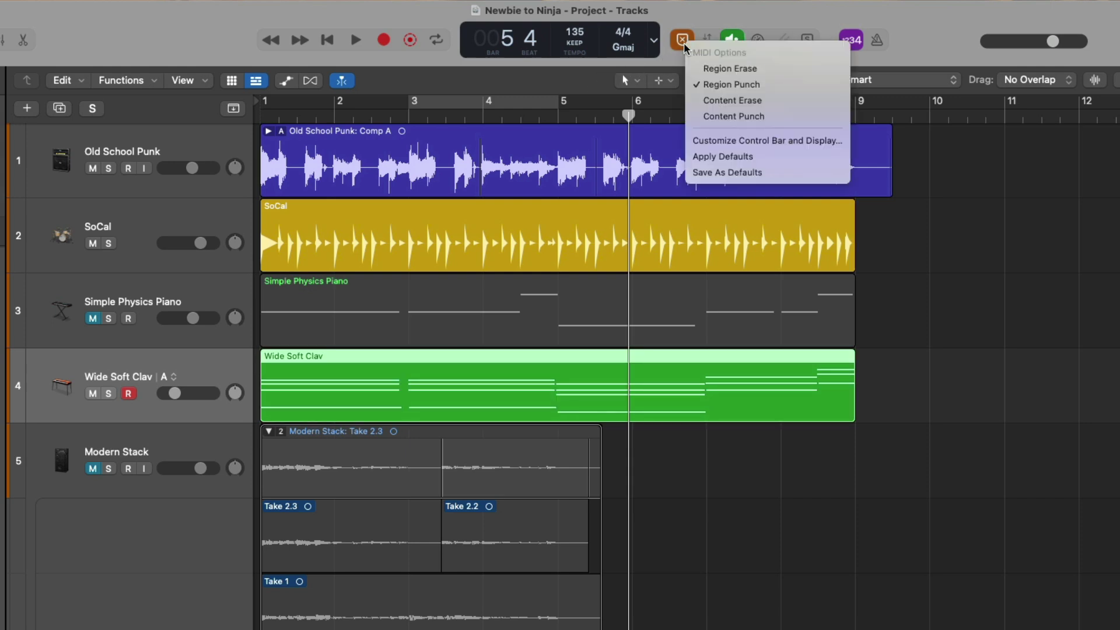
{"action": "left_click", "coordinate": [691, 100]}
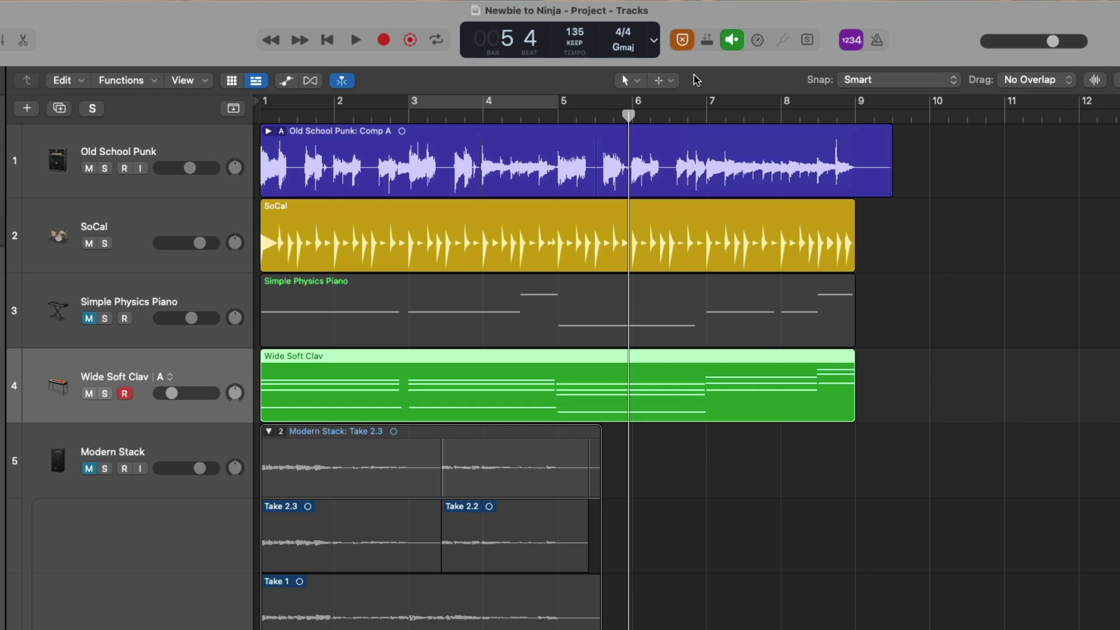
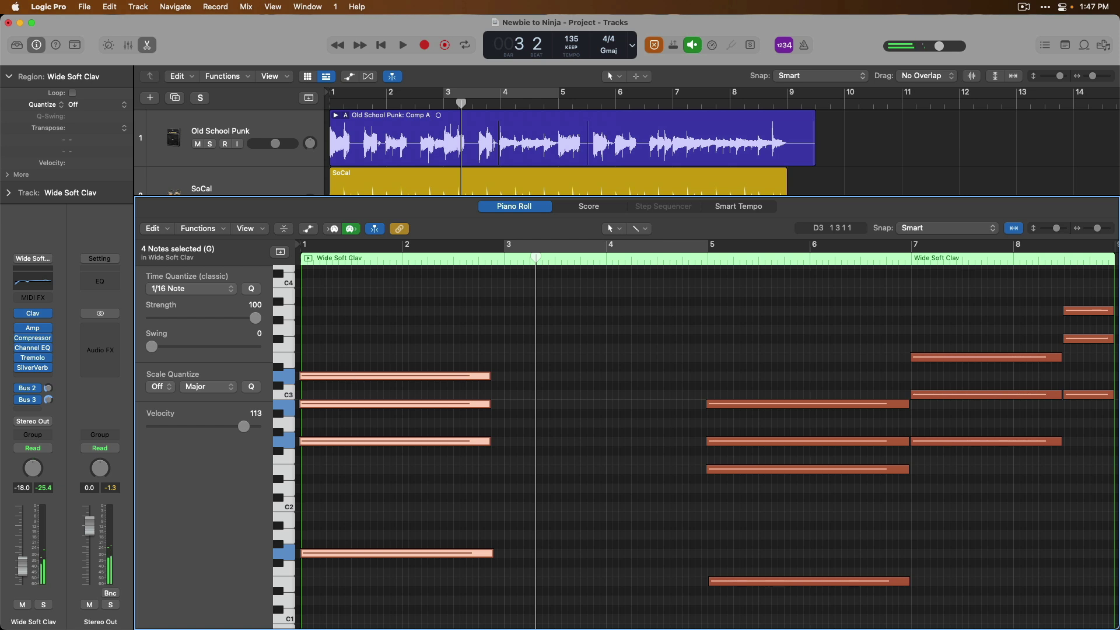
Step: Shift the four selected bar 1 chord notes about half a beat later in the Piano Roll, and close the editor
{"action": "mouse_move", "coordinate": [351, 380]}
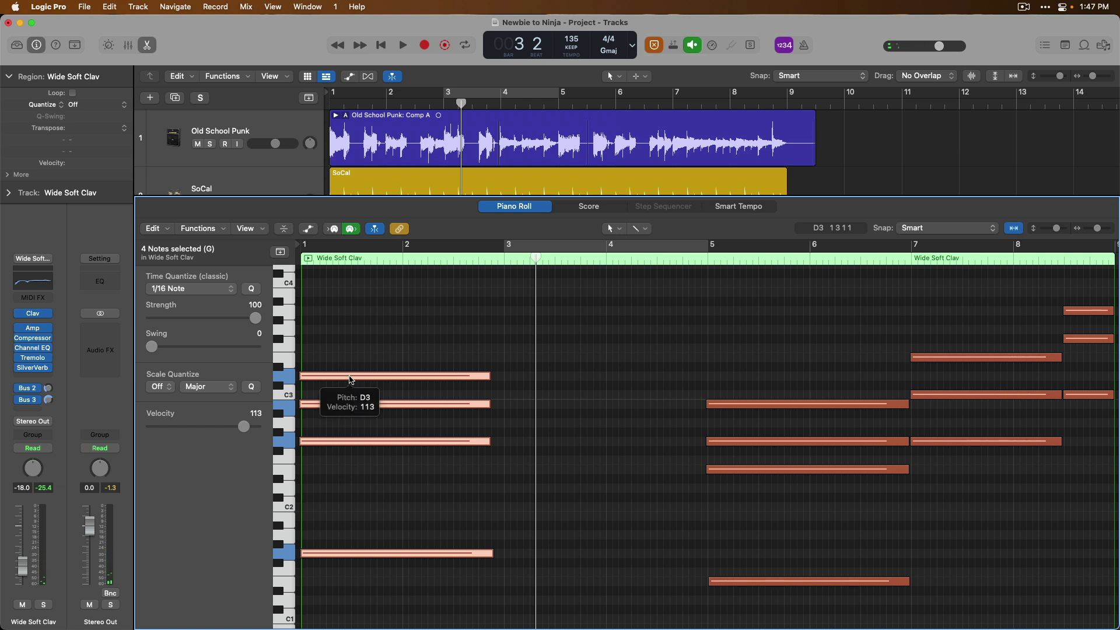
{"action": "left_click_drag", "start_coordinate": [350, 380], "coordinate": [365, 377]}
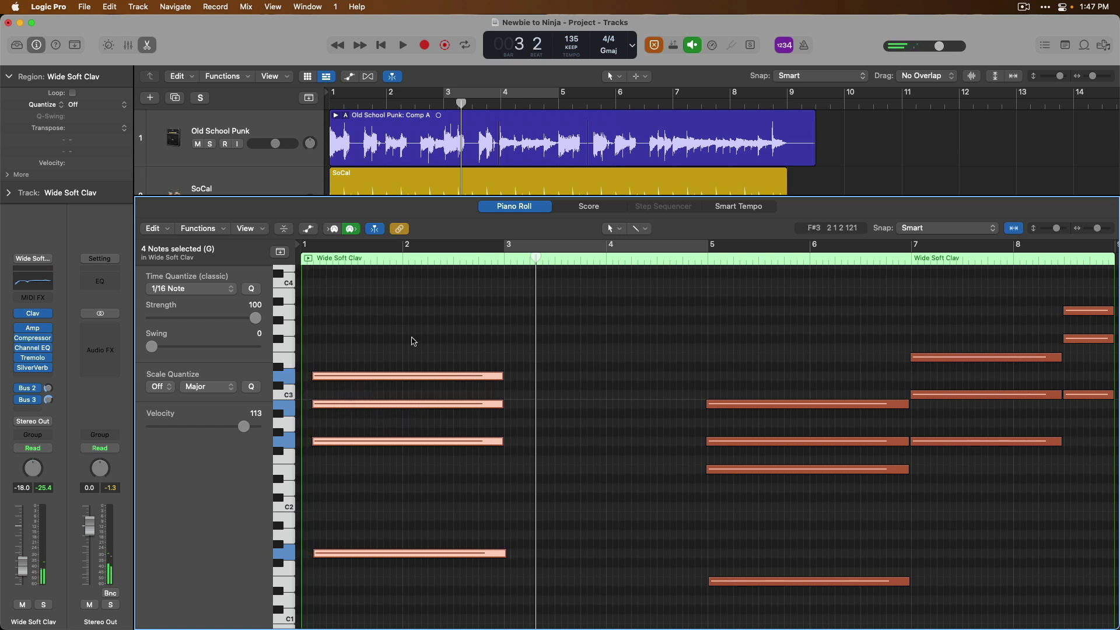
{"action": "key", "text": "e"}
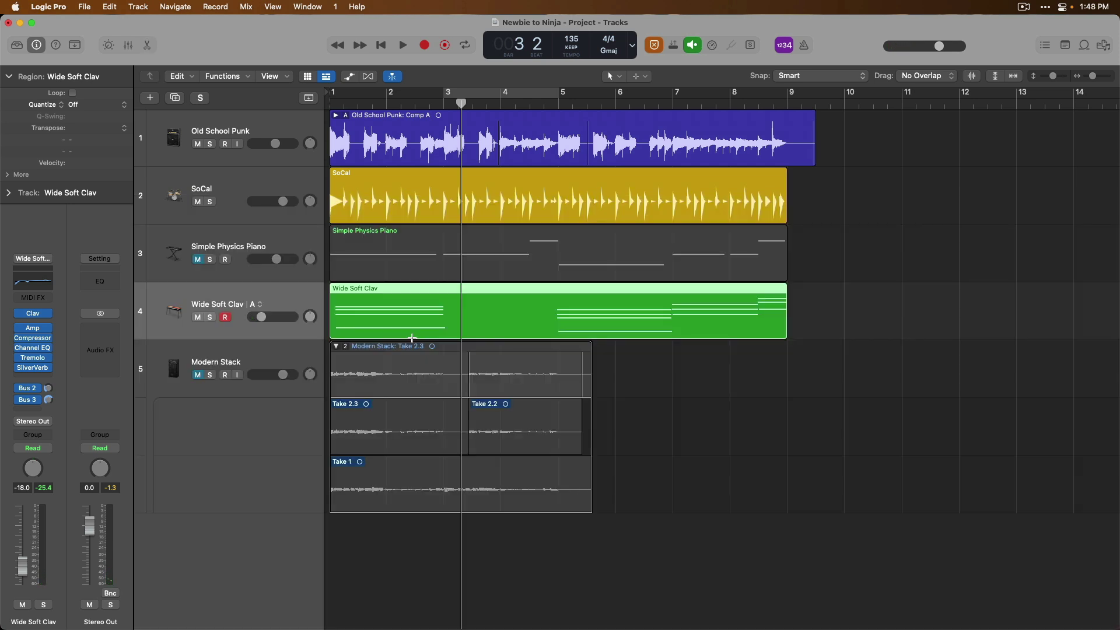
Step: Record over the Wide Soft Clav region from bar 1 to about bar 3 in Content Erase mode
{"action": "key", "text": "Return"}
{"action": "key", "text": "r"}
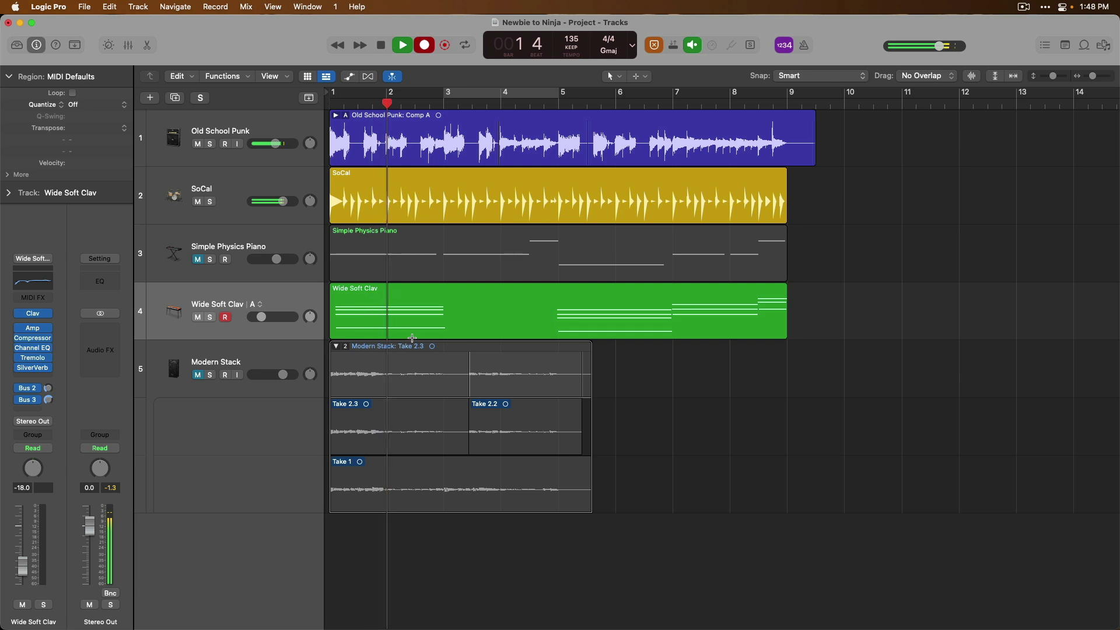
{"action": "key", "text": "space"}
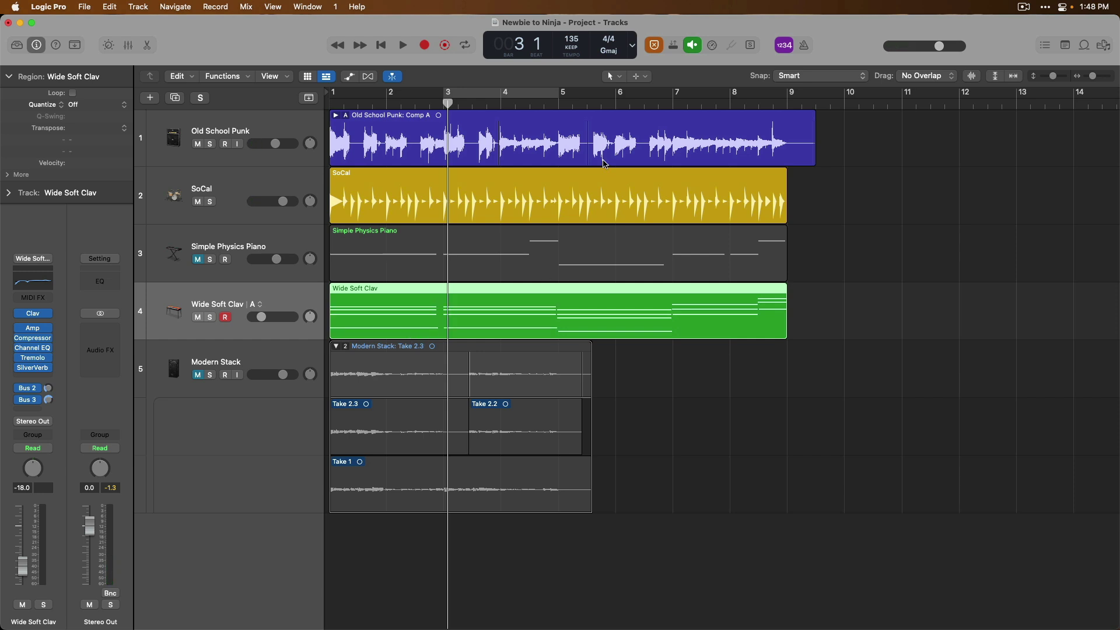
Step: Set Replace mode's MIDI option to Content Punch and record over the Wide Soft Clav region from bar 1 to about bar 4 beat 4
{"action": "left_click", "coordinate": [654, 45]}
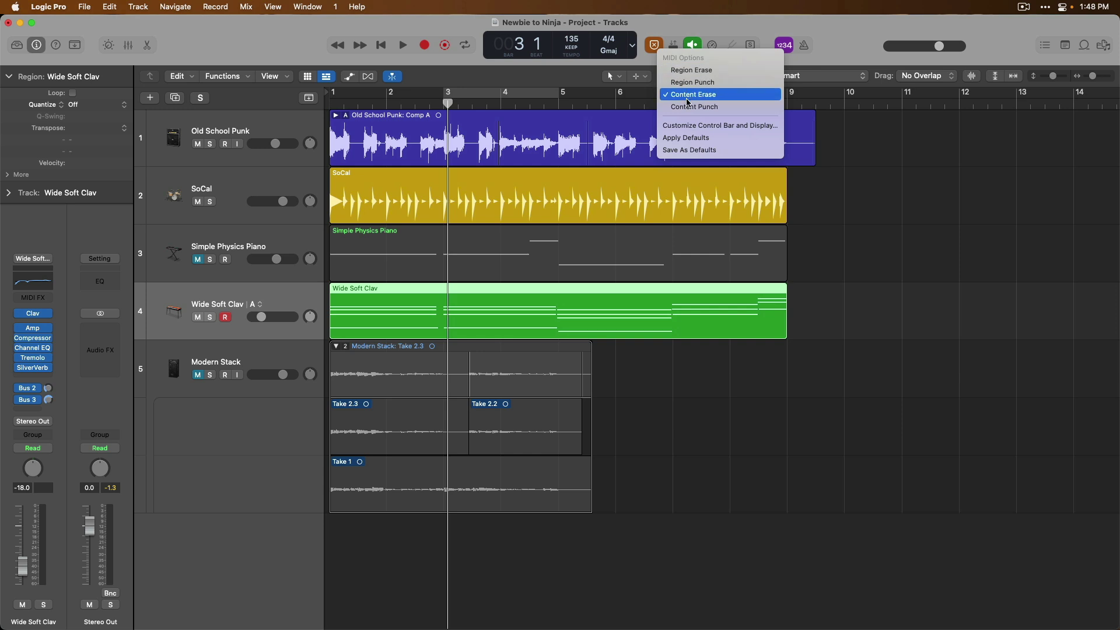
{"action": "left_click", "coordinate": [721, 108]}
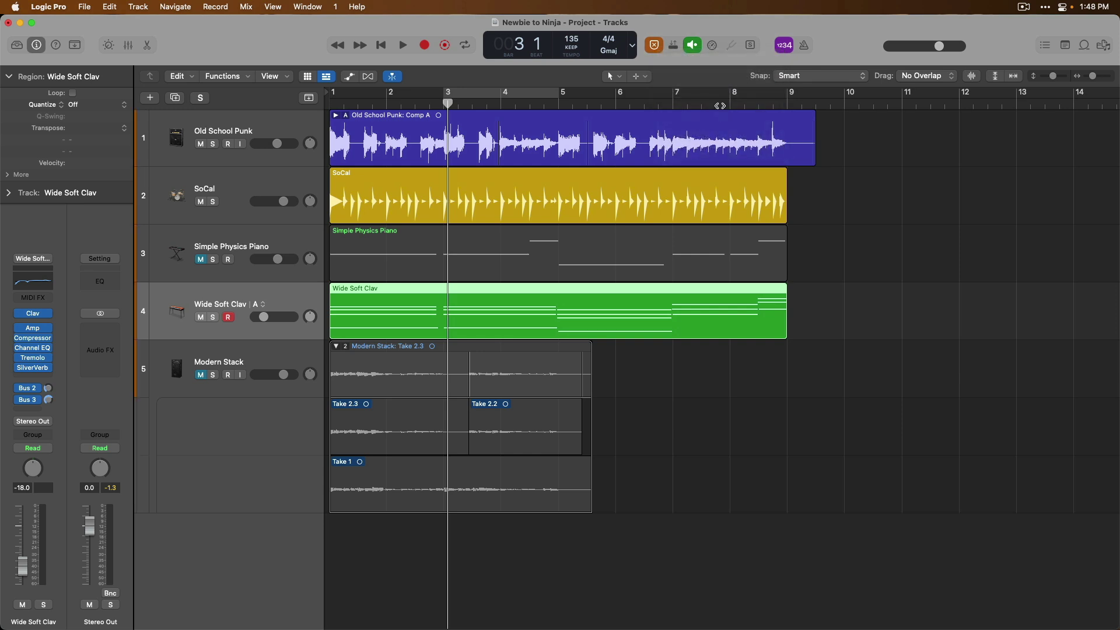
{"action": "key", "text": "Return"}
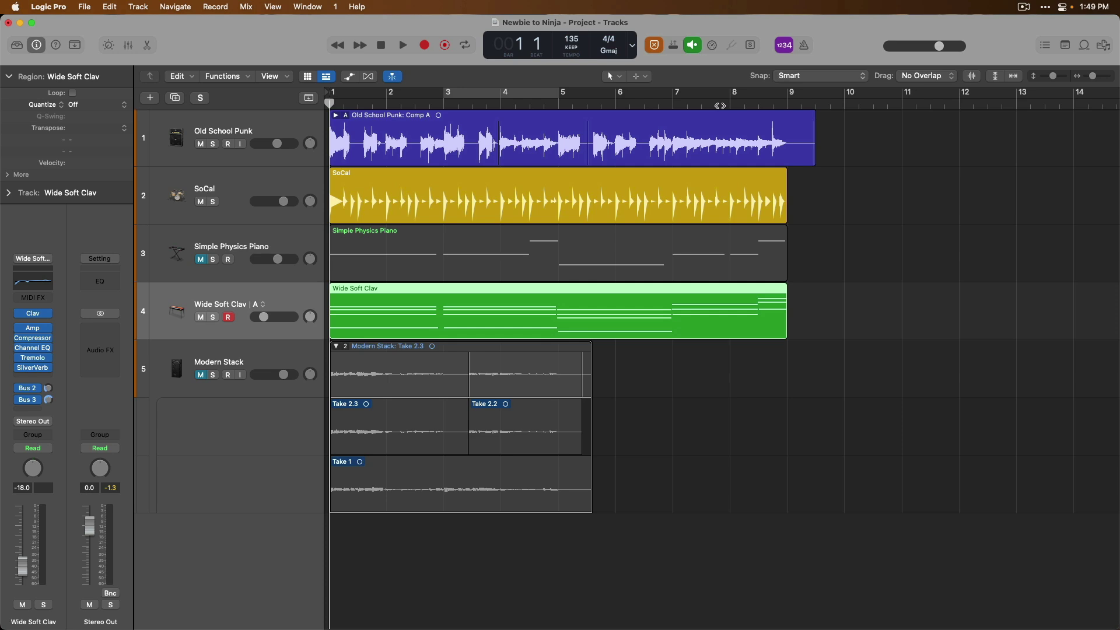
{"action": "key", "text": "r"}
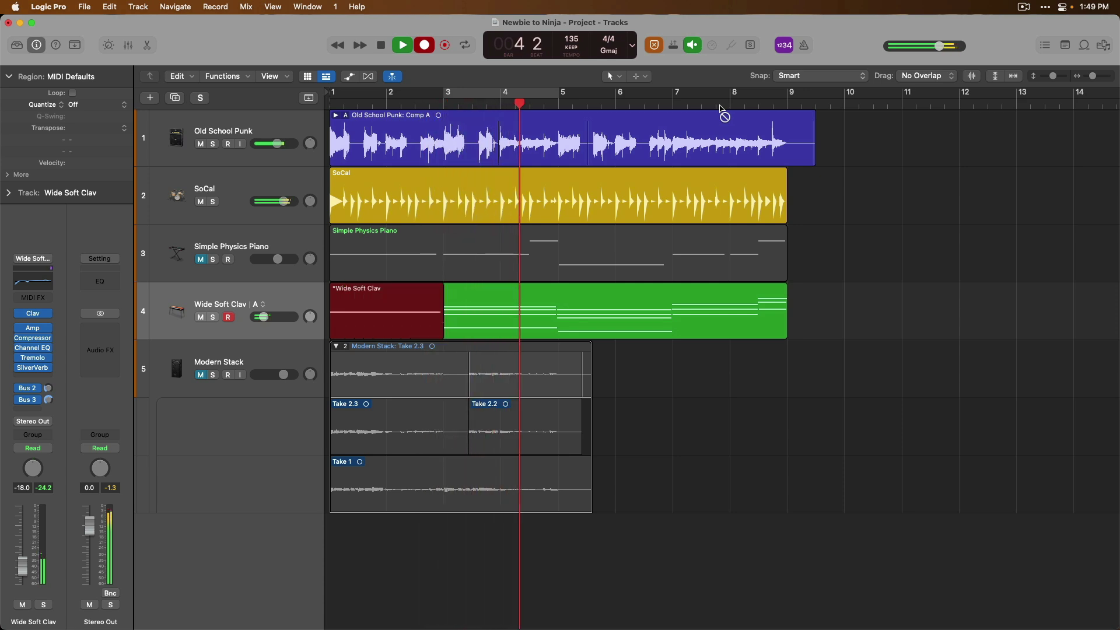
{"action": "key", "text": "space"}
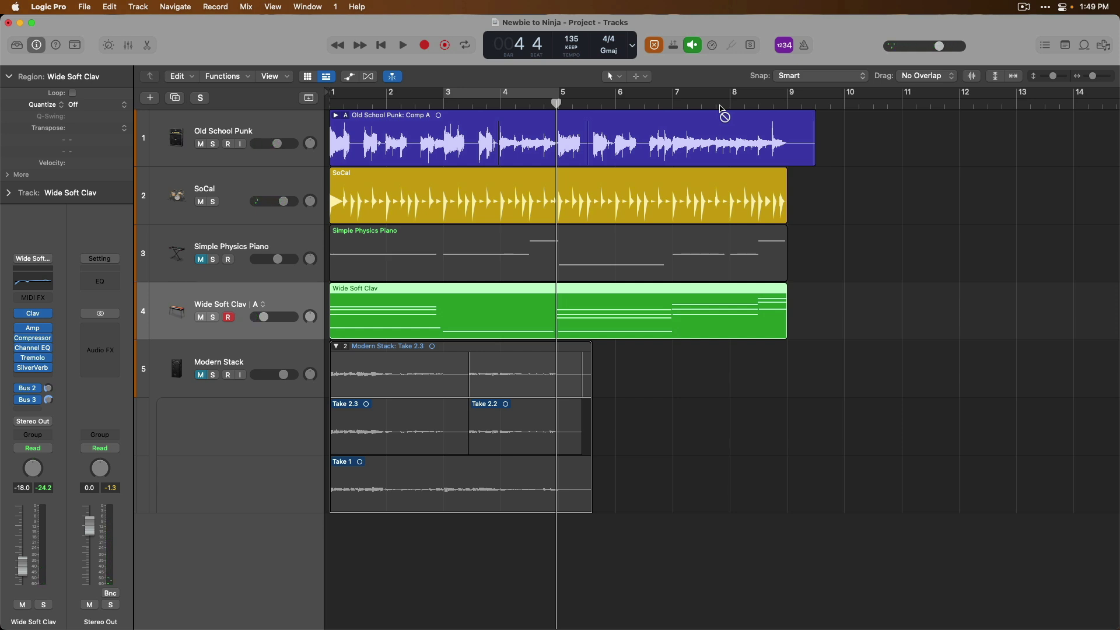
Step: Shift the three upper notes of the bar 1 Wide Soft Clav chord slightly later in the Piano Roll, and close the editor
{"action": "key", "text": "p"}
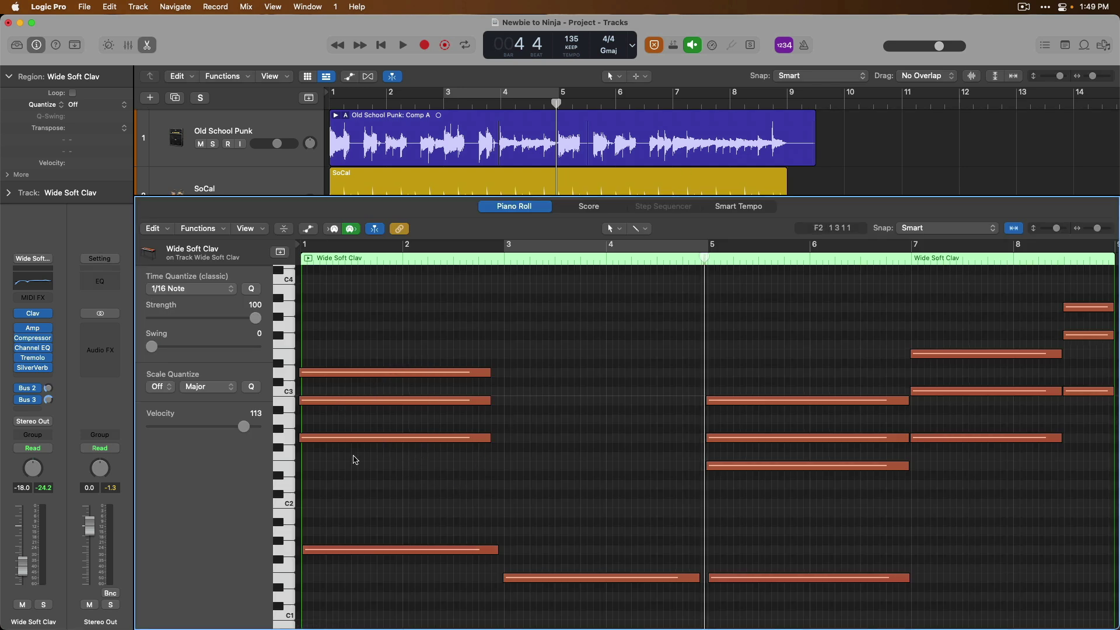
{"action": "left_click_drag", "start_coordinate": [354, 460], "coordinate": [357, 375]}
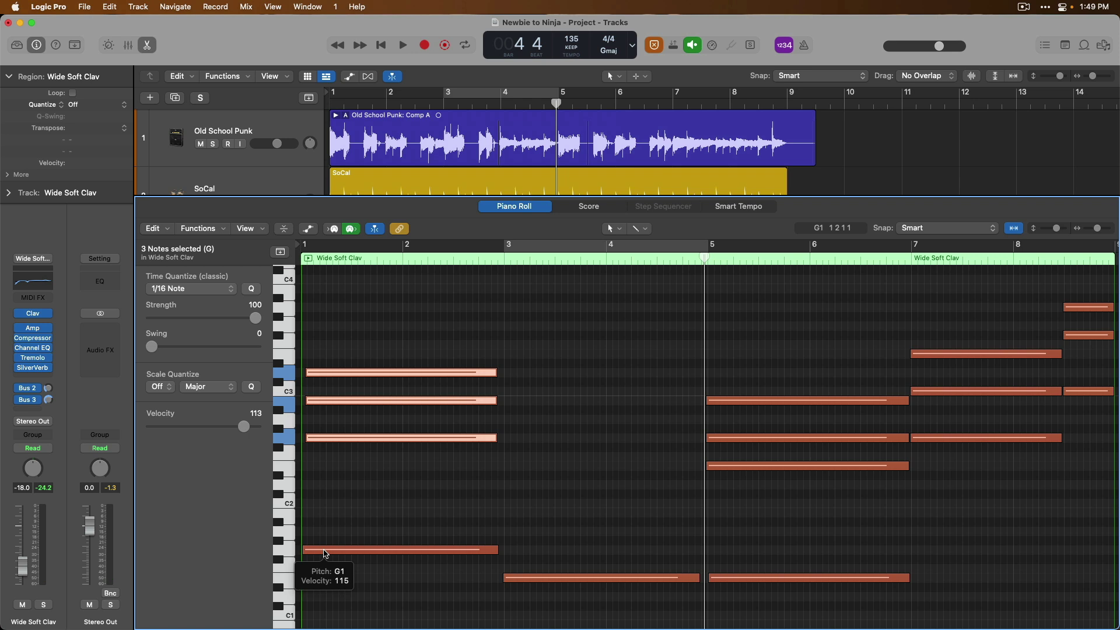
{"action": "key", "text": "e"}
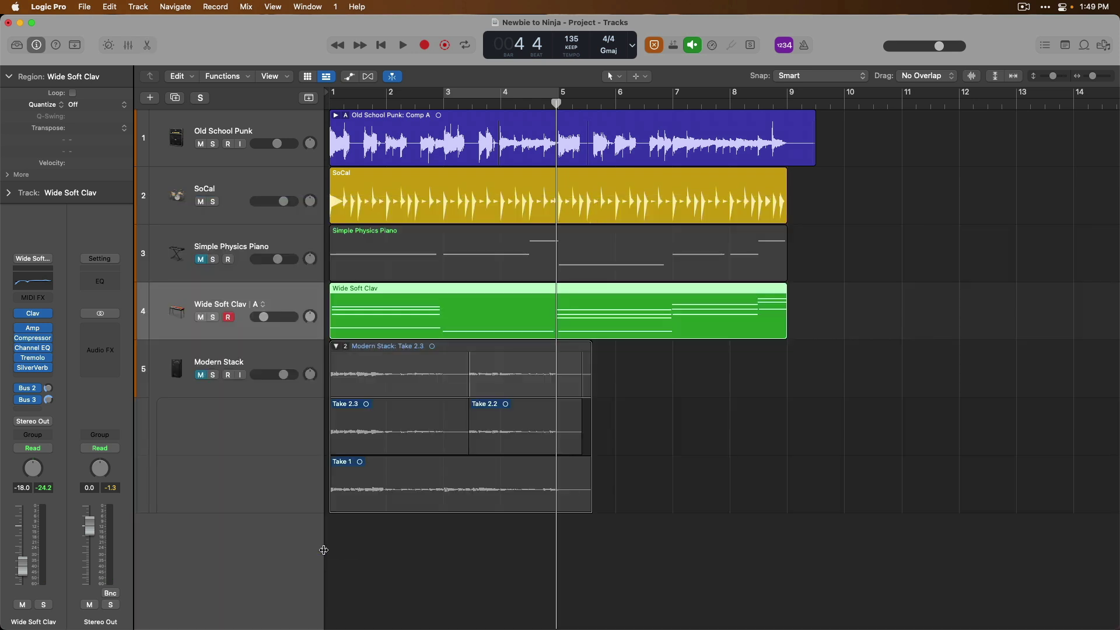